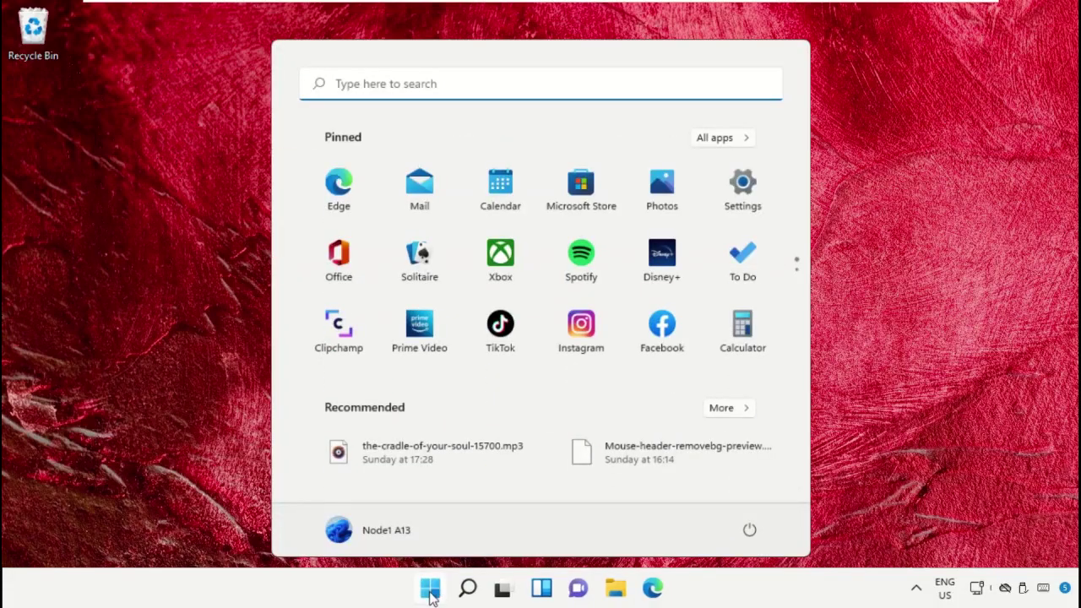
Step: Open Task Manager and start creating a new task
text(task mana)
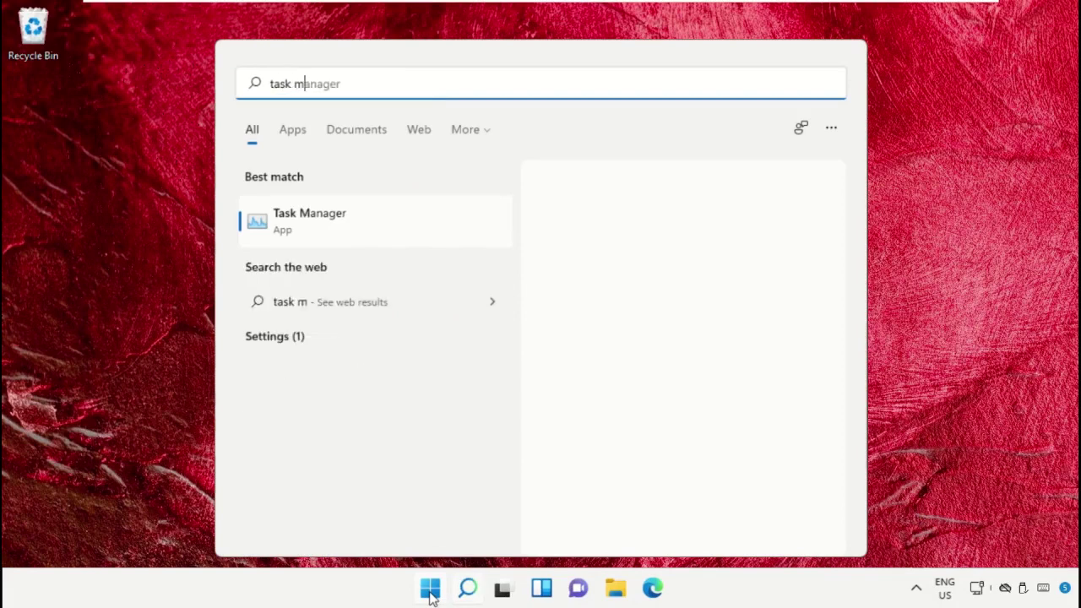
click(329, 221)
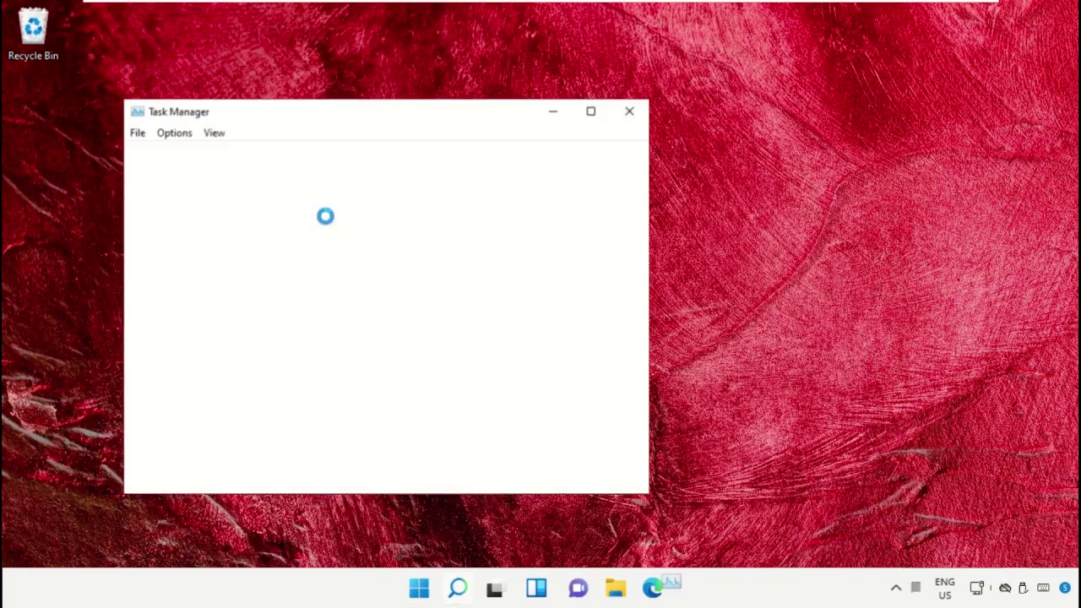
click(136, 134)
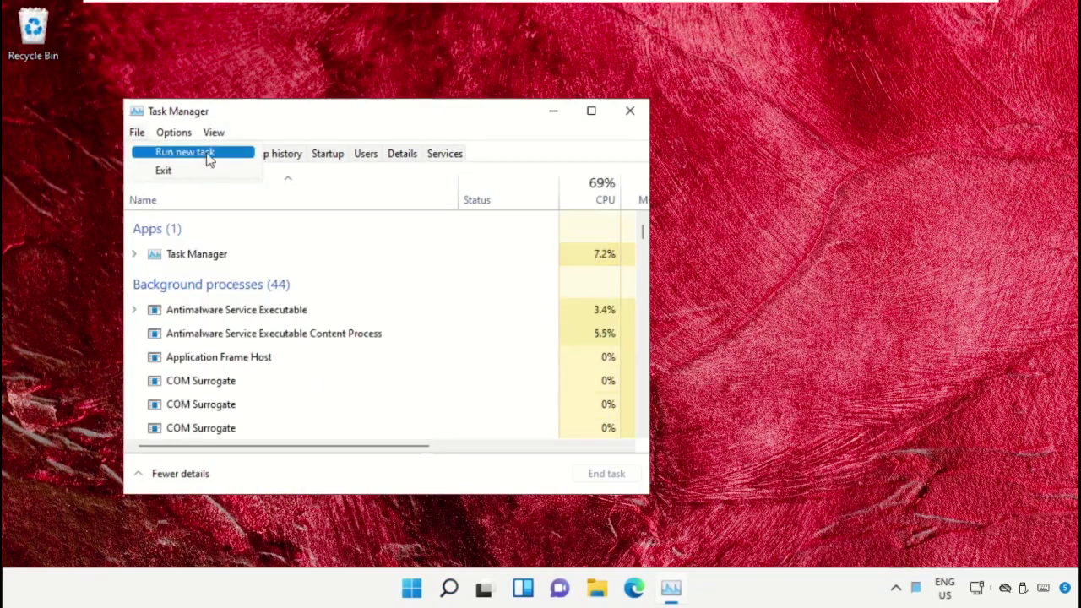
click(234, 160)
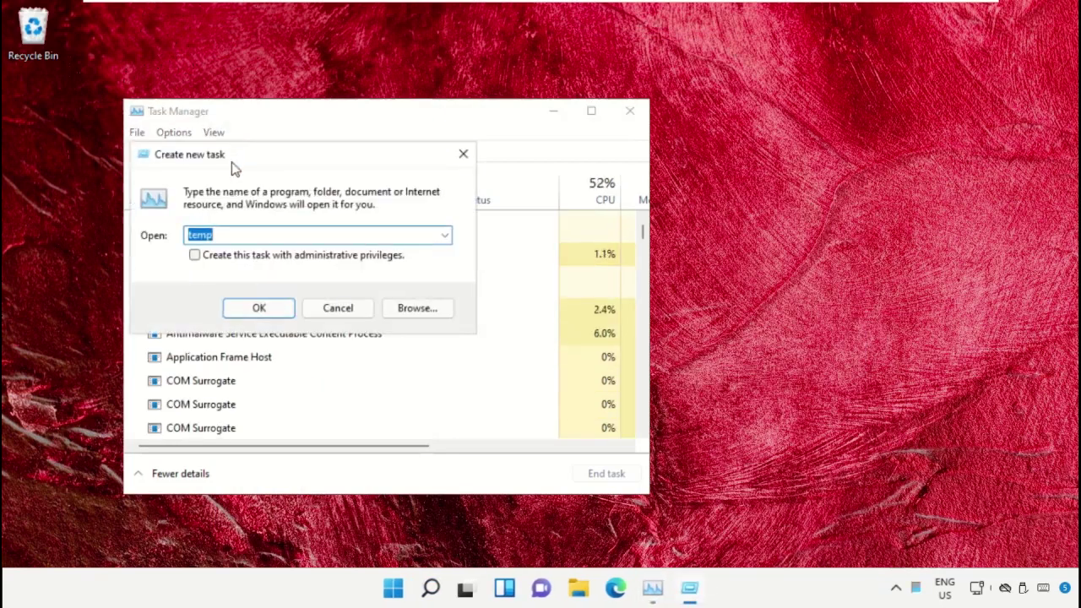
Step: Browse for the new task's program file and open Local Disk (C:) from This PC
click(416, 309)
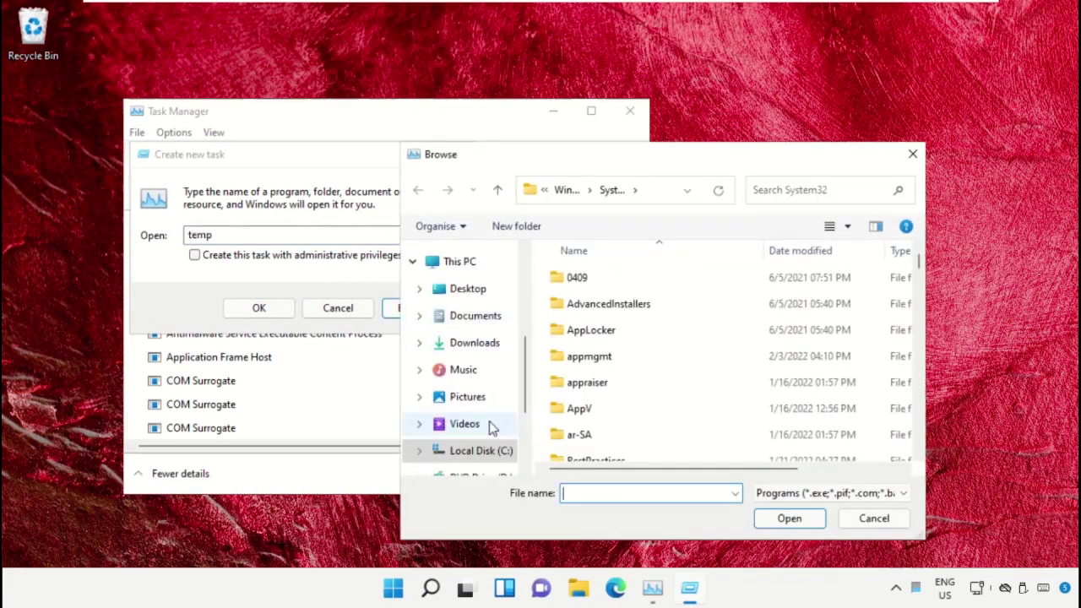
scroll(466, 452, down, 1)
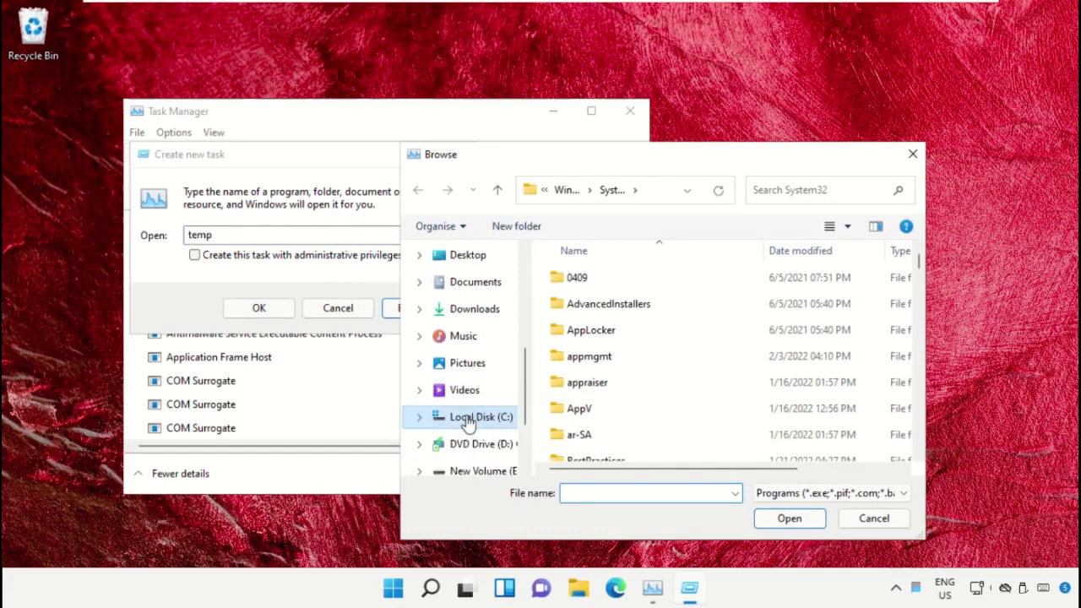
click(469, 419)
scroll(470, 337, up, 2)
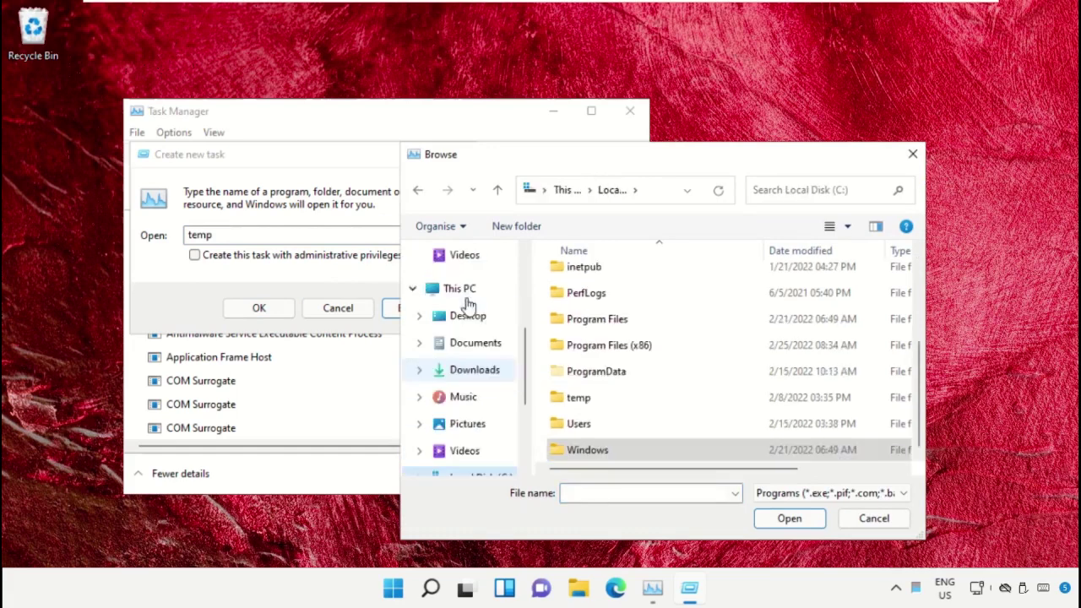
click(466, 291)
scroll(683, 361, down, 1)
scroll(683, 361, up, 1)
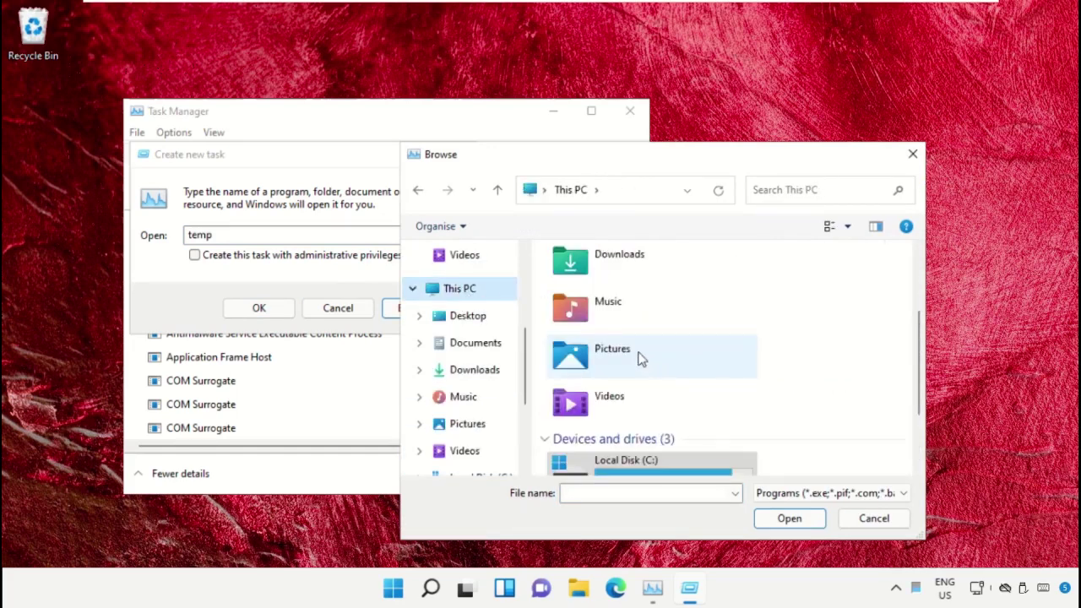
scroll(662, 422, down, 1)
double_click(667, 362)
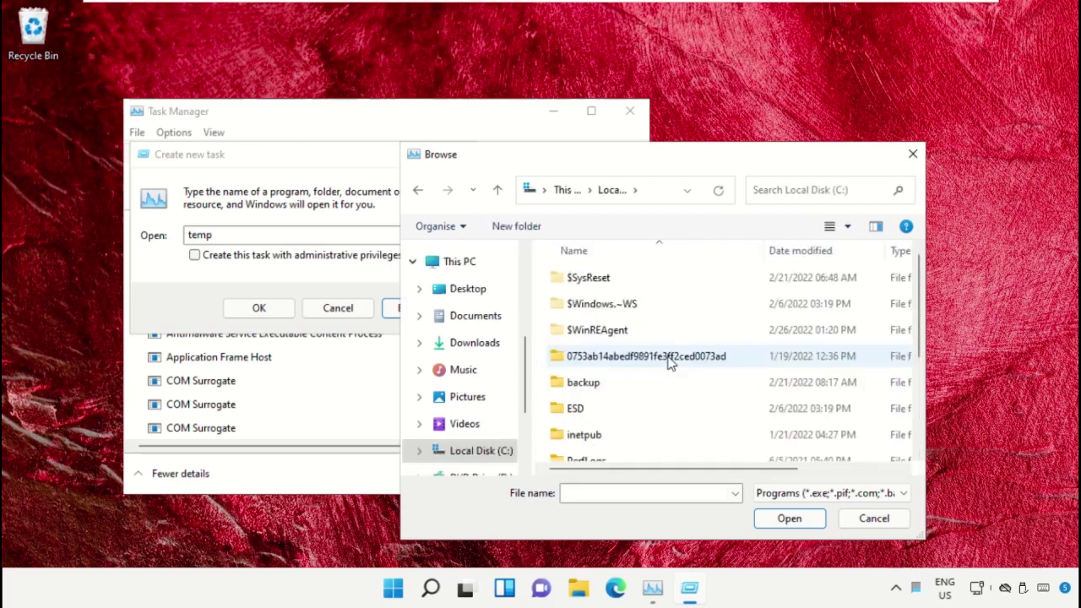
Step: Open the Windows folder on drive C: and go into its System32 subfolder
scroll(637, 316, down, 2)
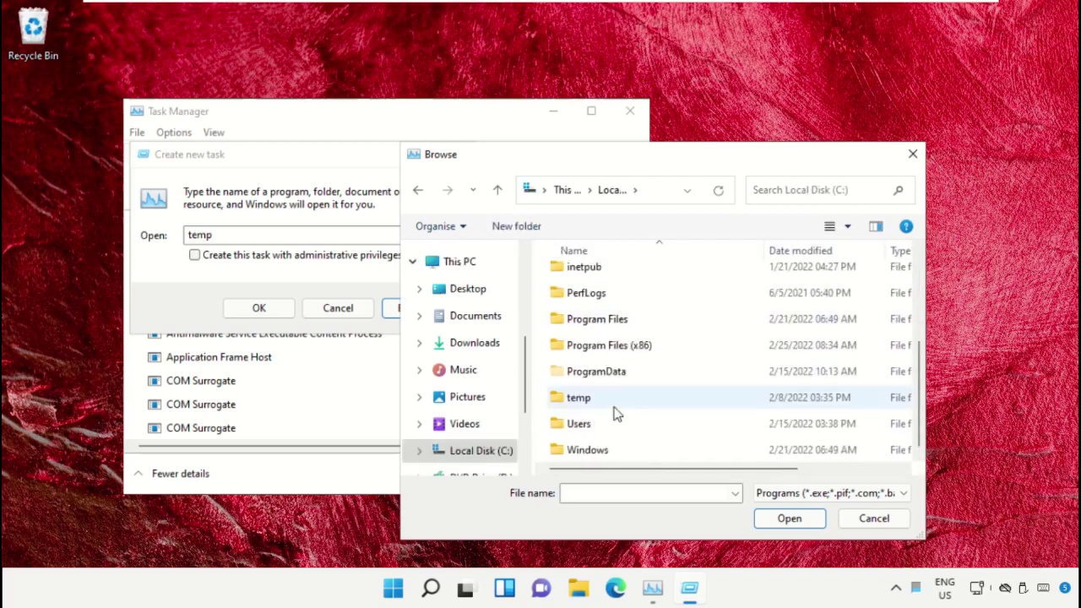
double_click(594, 451)
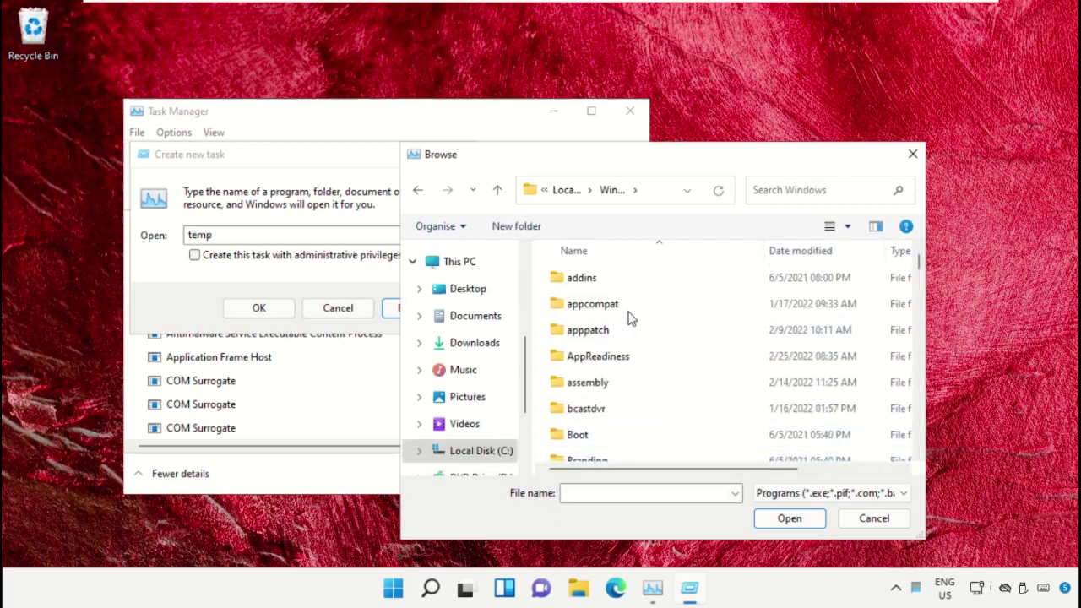
scroll(629, 316, down, 3)
scroll(629, 338, down, 12)
scroll(623, 403, down, 5)
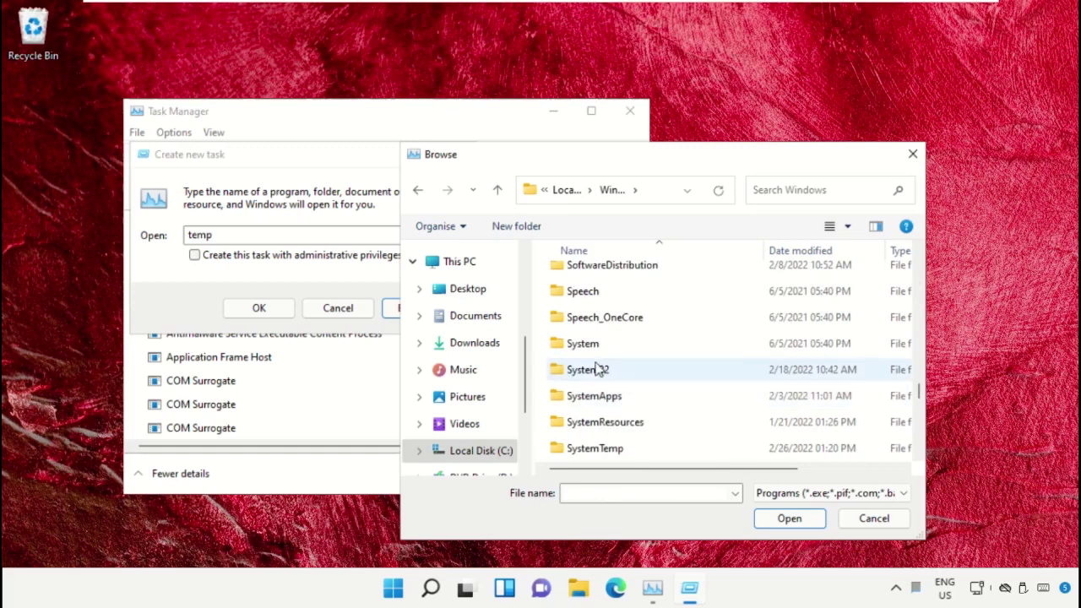
double_click(598, 369)
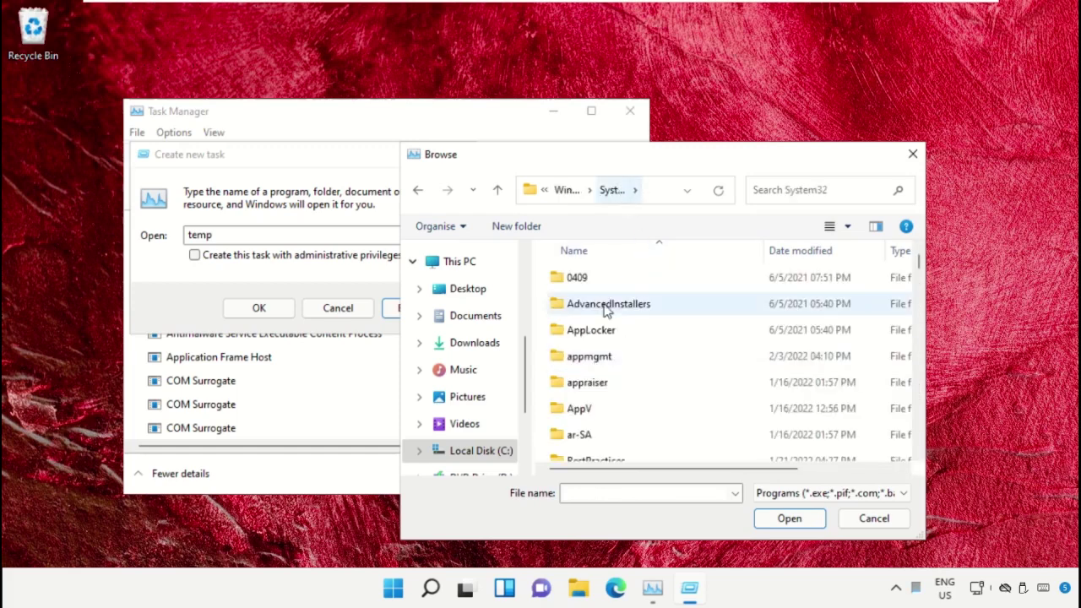
Step: Choose cmd.exe from the System32 folder as the program for the new task
scroll(641, 379, down, 2)
scroll(636, 378, down, 9)
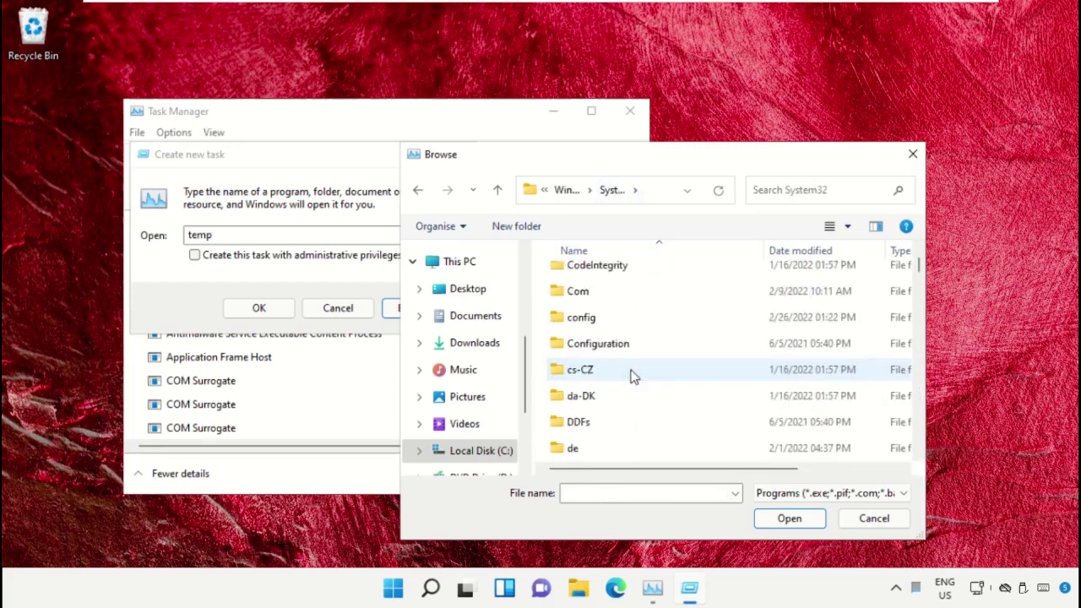
scroll(635, 369, down, 4)
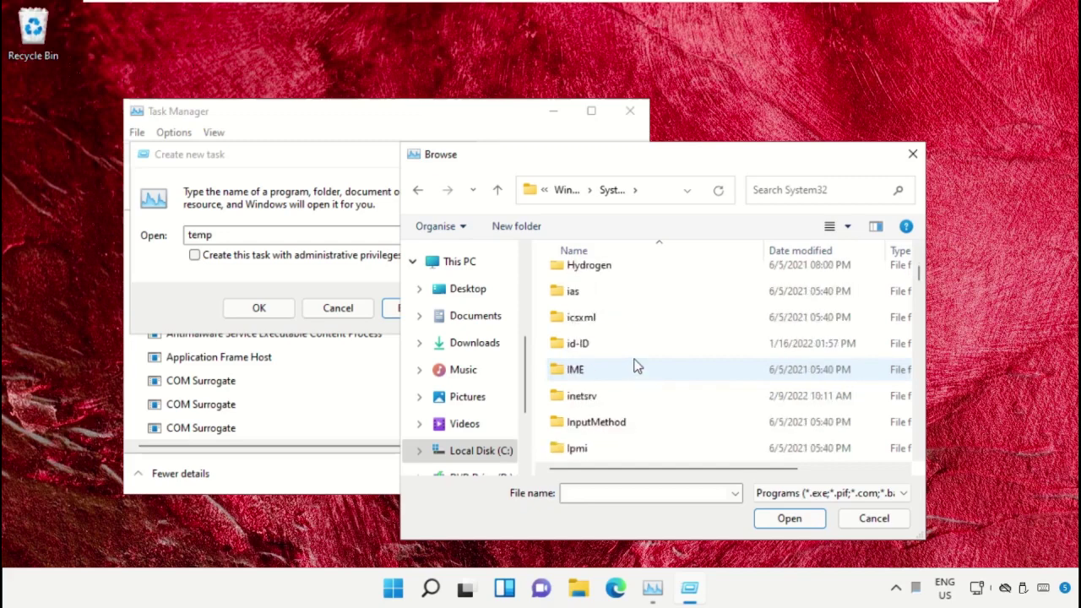
text(cmd.exe)
scroll(637, 364, up, 1)
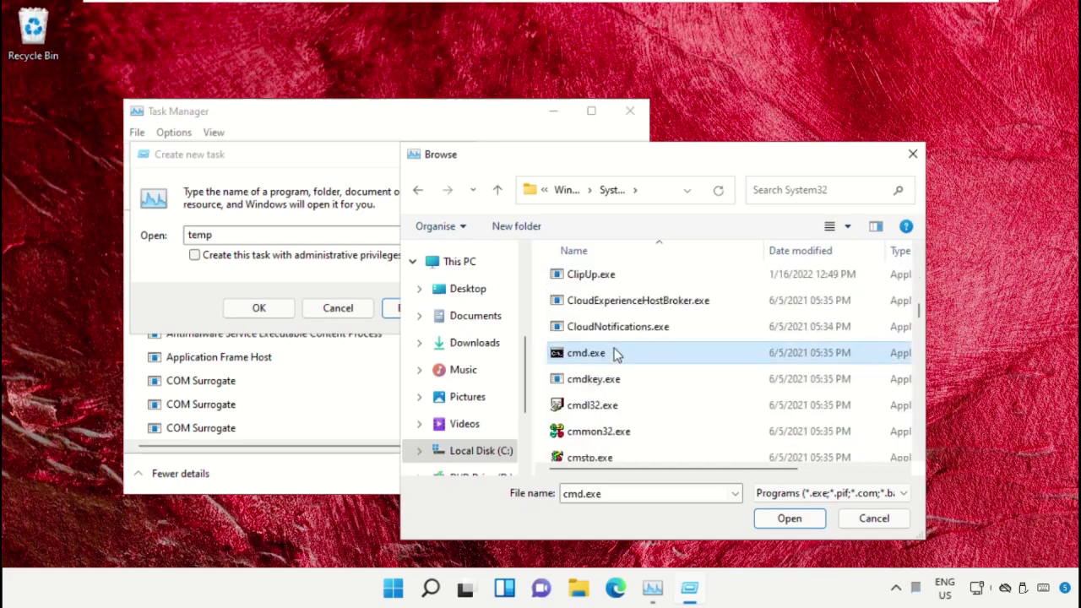
click(775, 524)
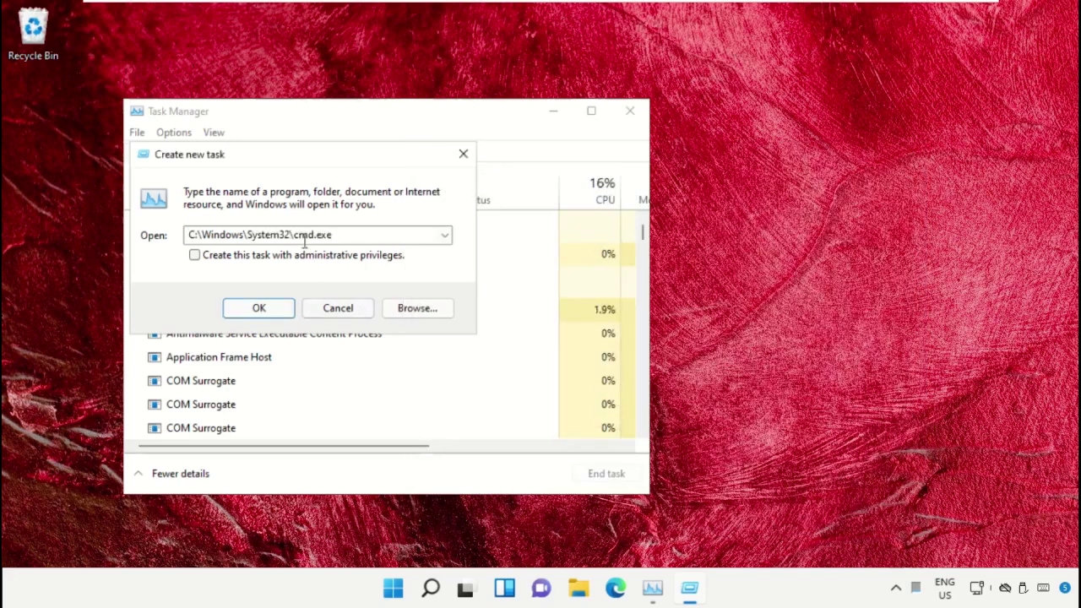
Step: Run the cmd.exe task with administrative privileges, and minimize the Task Manager and Command Prompt windows
click(194, 256)
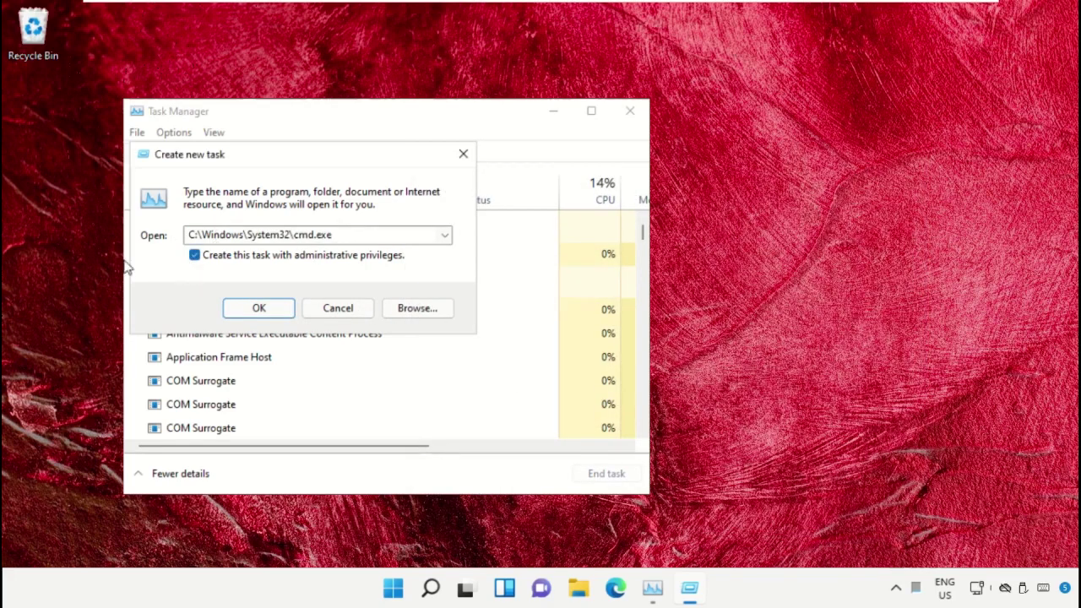
click(259, 310)
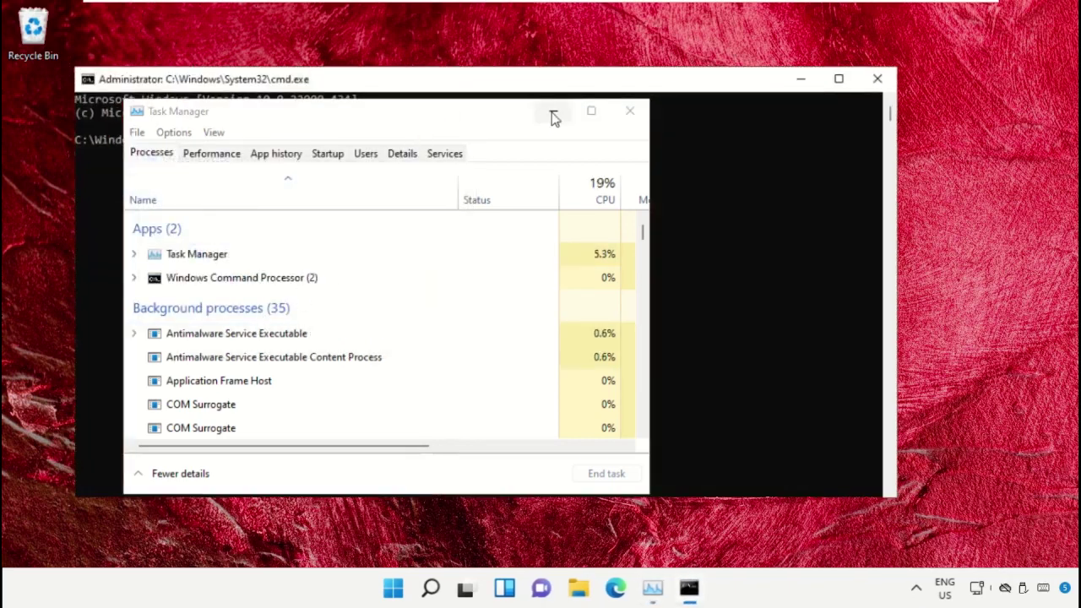
click(553, 112)
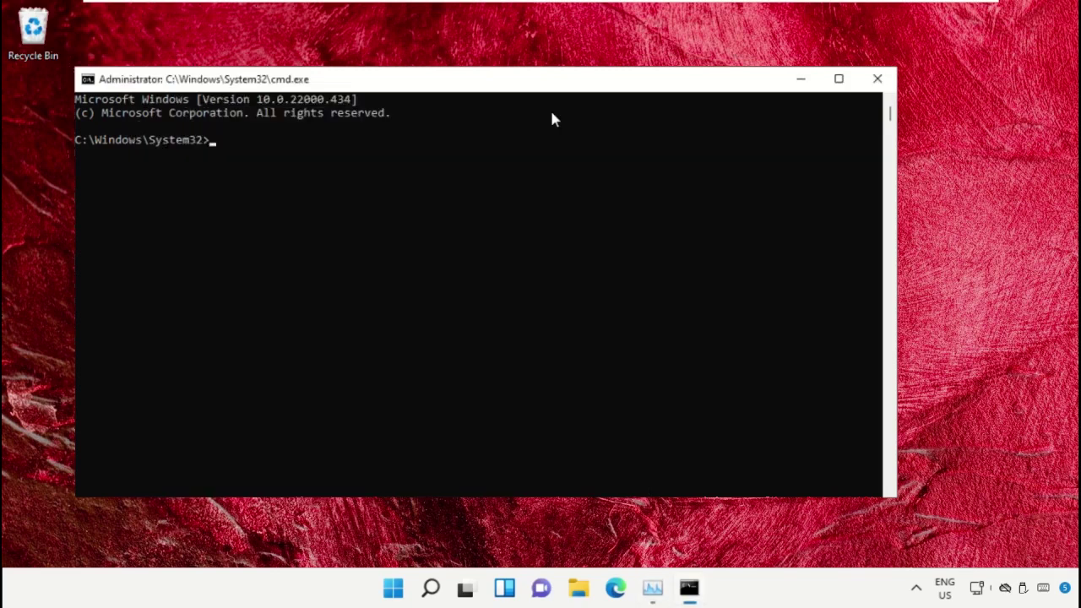
click(804, 82)
Step: Find Google Chrome among the installed apps and launch it
click(394, 589)
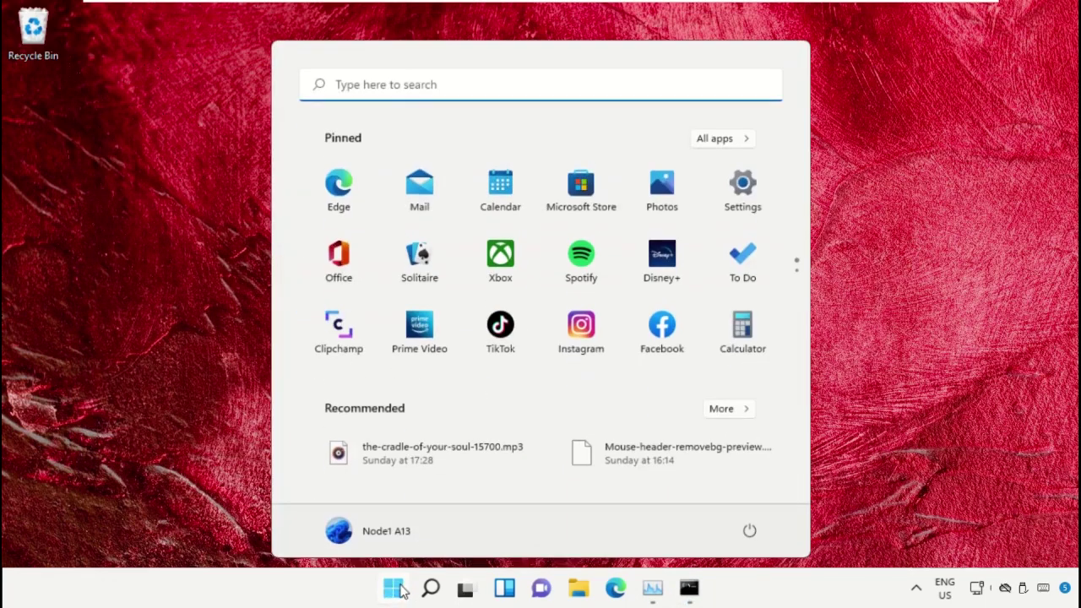
text(Chrome)
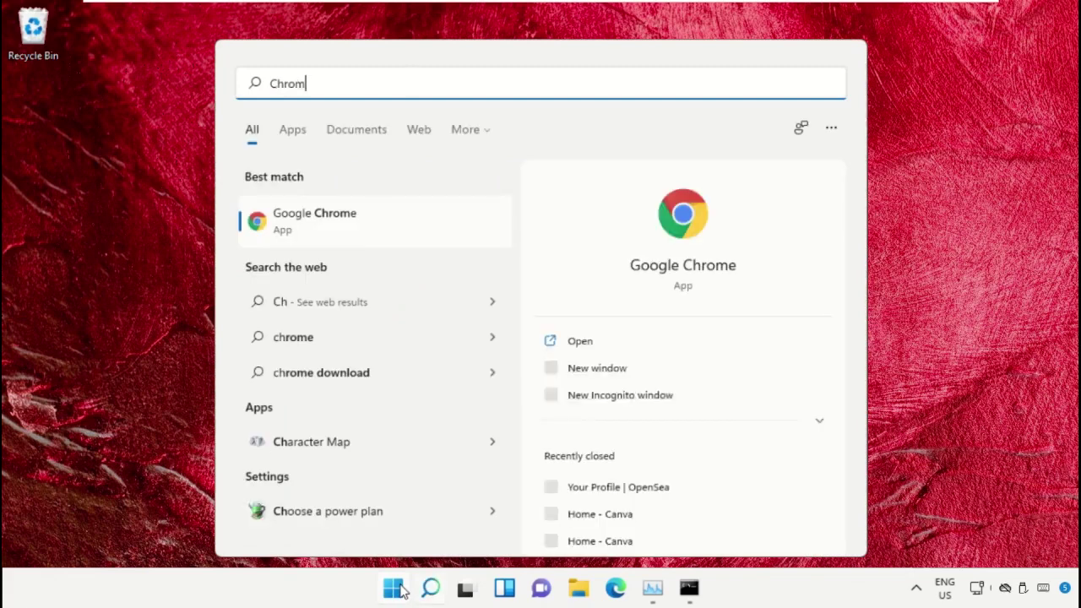
click(337, 224)
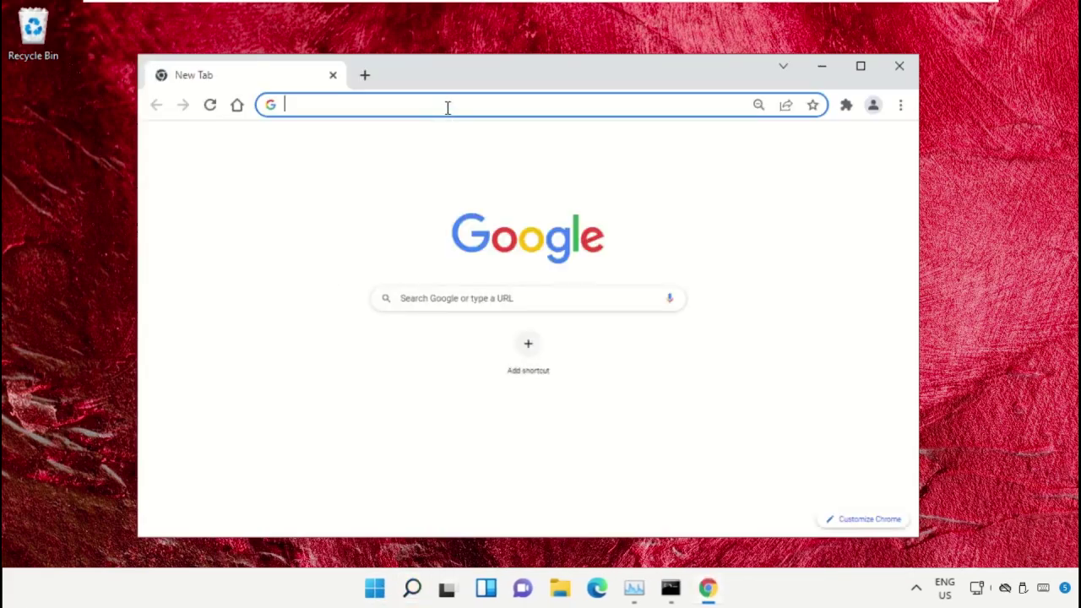
Step: Go to google.com in the browser
text(google)
key(Down)
key(Down)
key(Down)
key(Down)
key(Down)
key(Down)
key(Down)
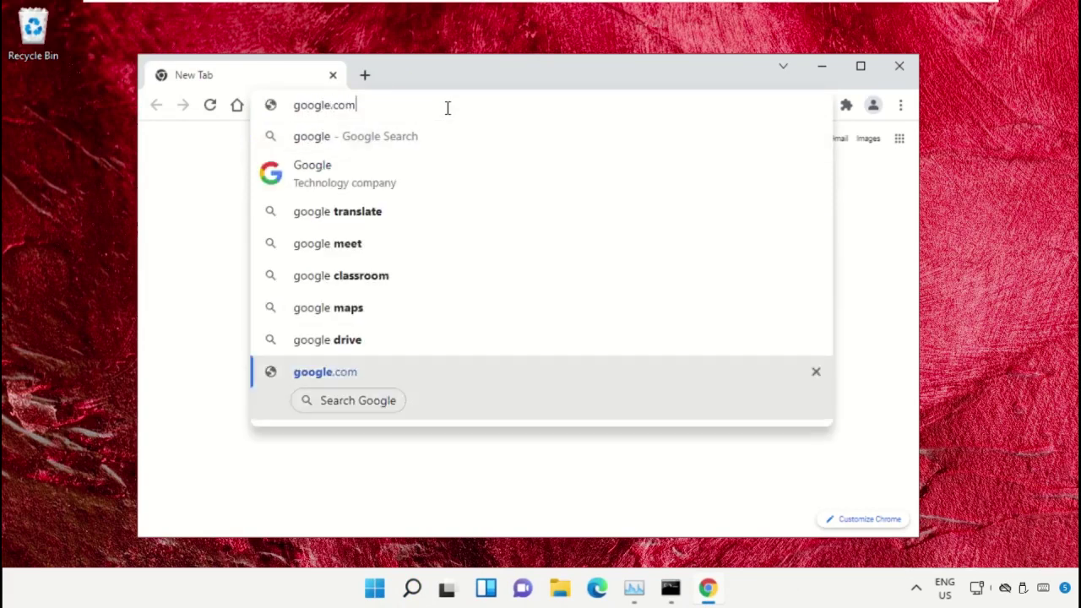
key(Return)
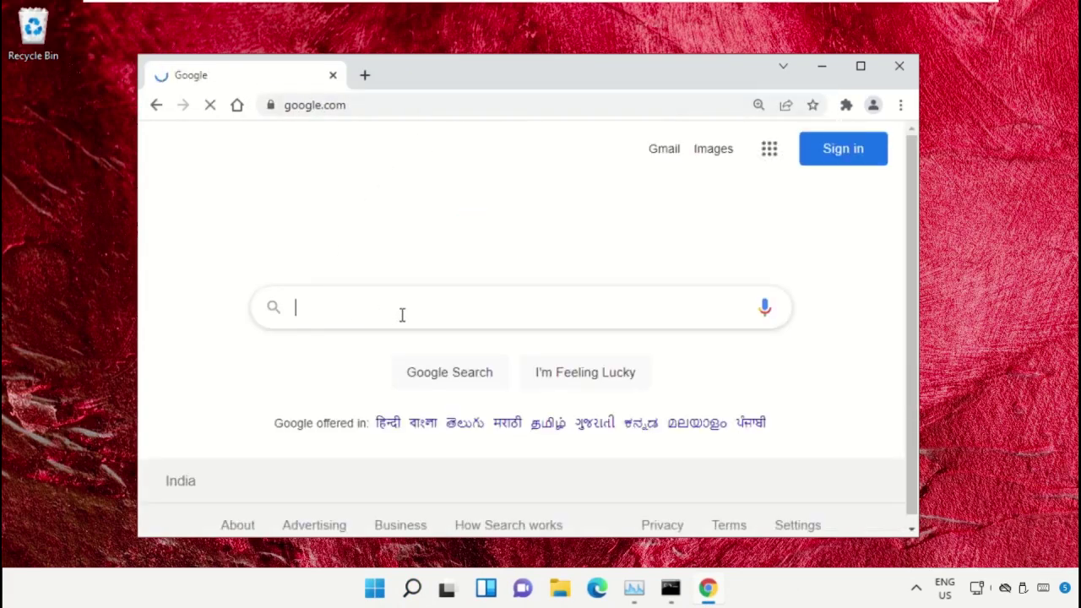
Step: Search Google for "hows.tech windows commands" and open the "Important Windows Commands - Hows.tech" result
text(hows.tech)
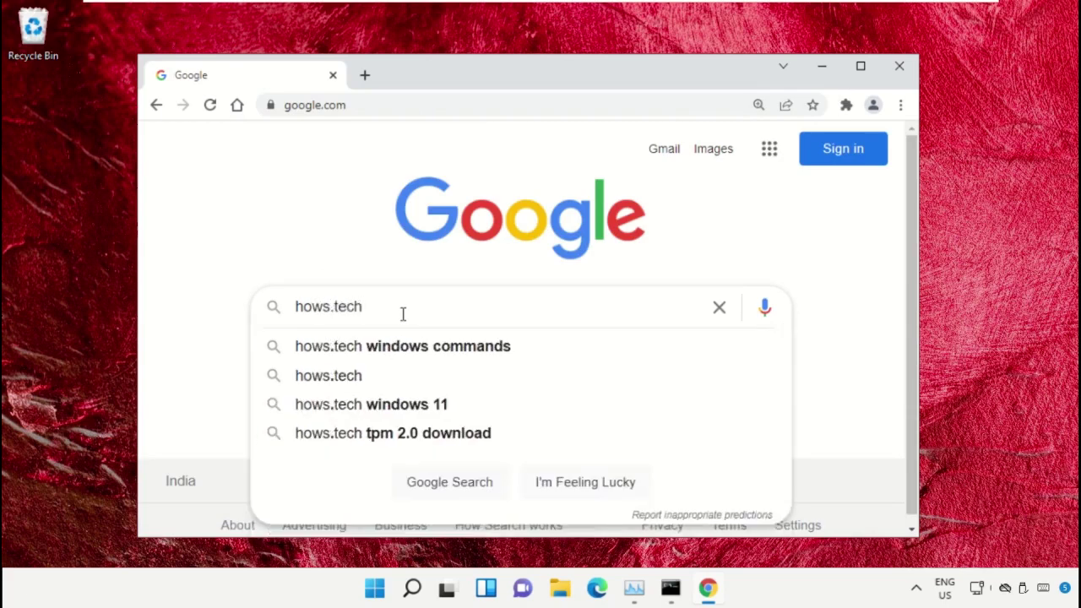
key(Down)
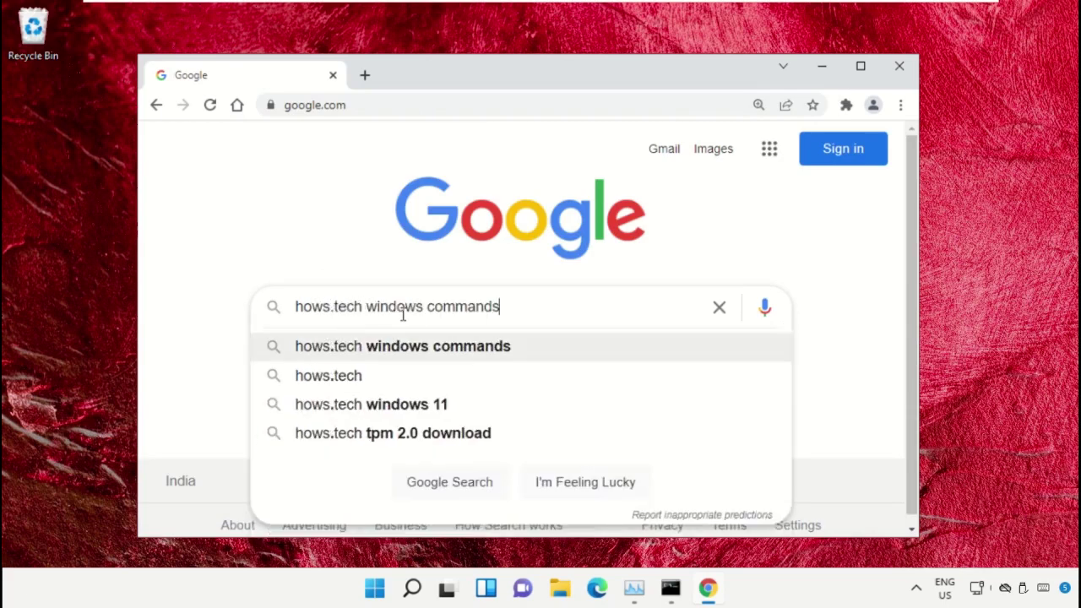
click(556, 347)
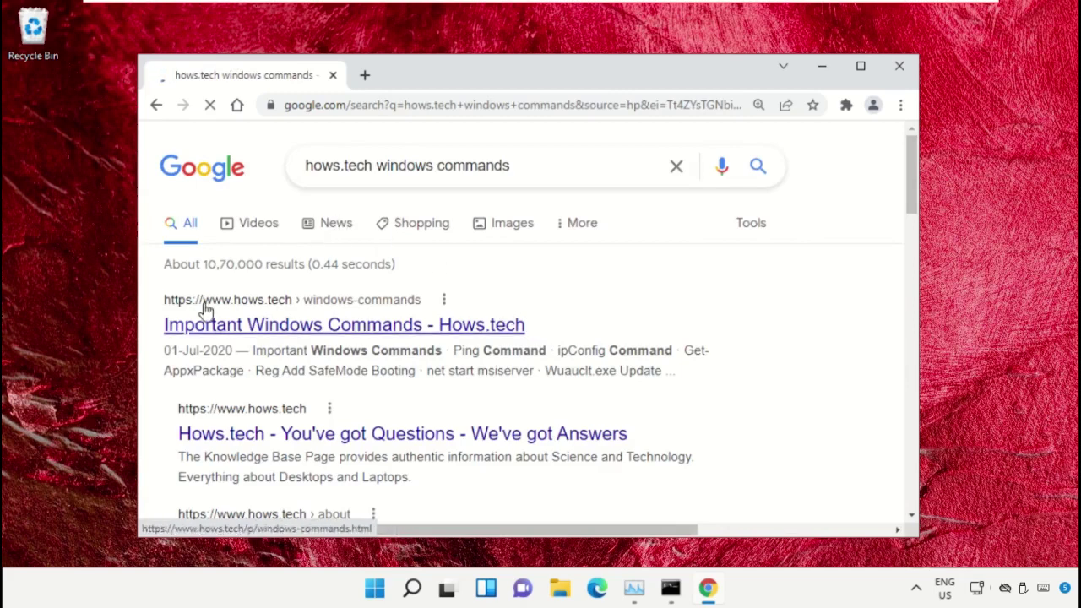
click(261, 328)
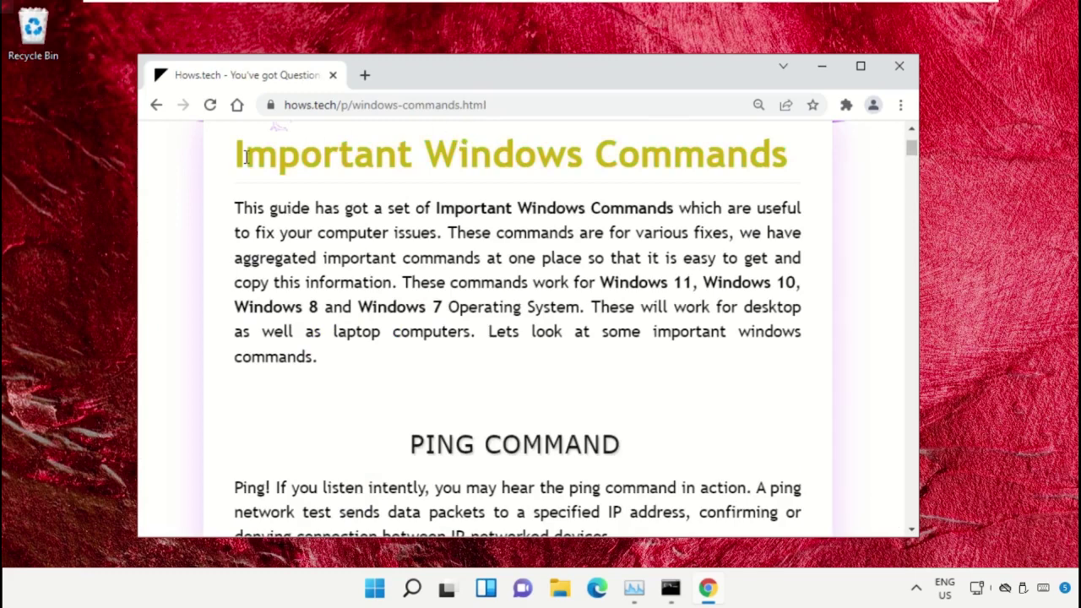
Step: Find the SFC Windows Command section on the Hows.tech page and copy Command 12, "sfc /scanfile=c:\windows\system32\ieframe.dll"
drag(787, 160, 224, 172)
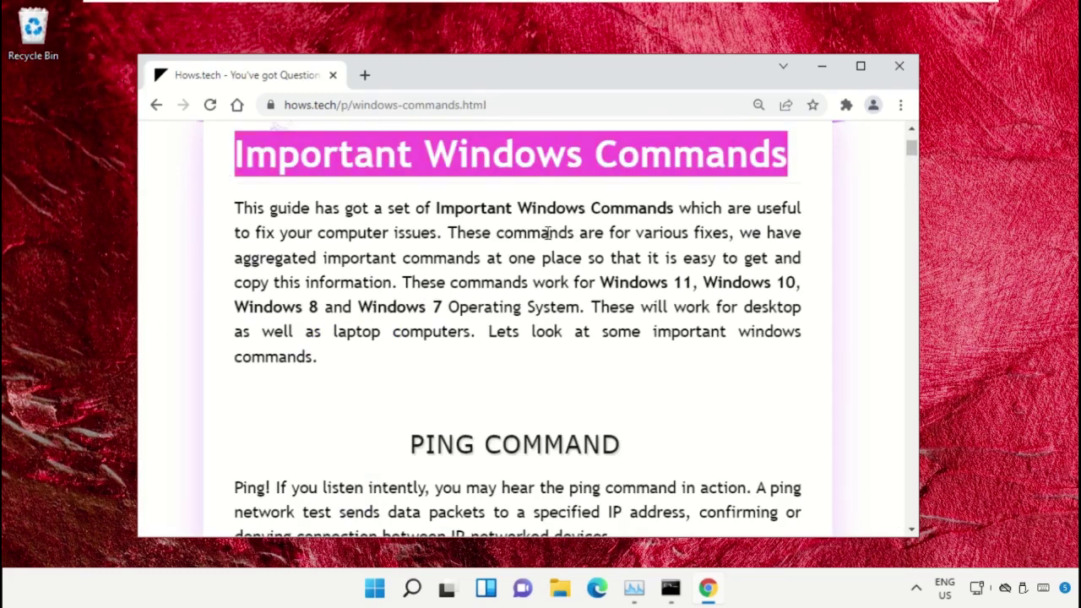
click(599, 250)
scroll(588, 263, down, 7)
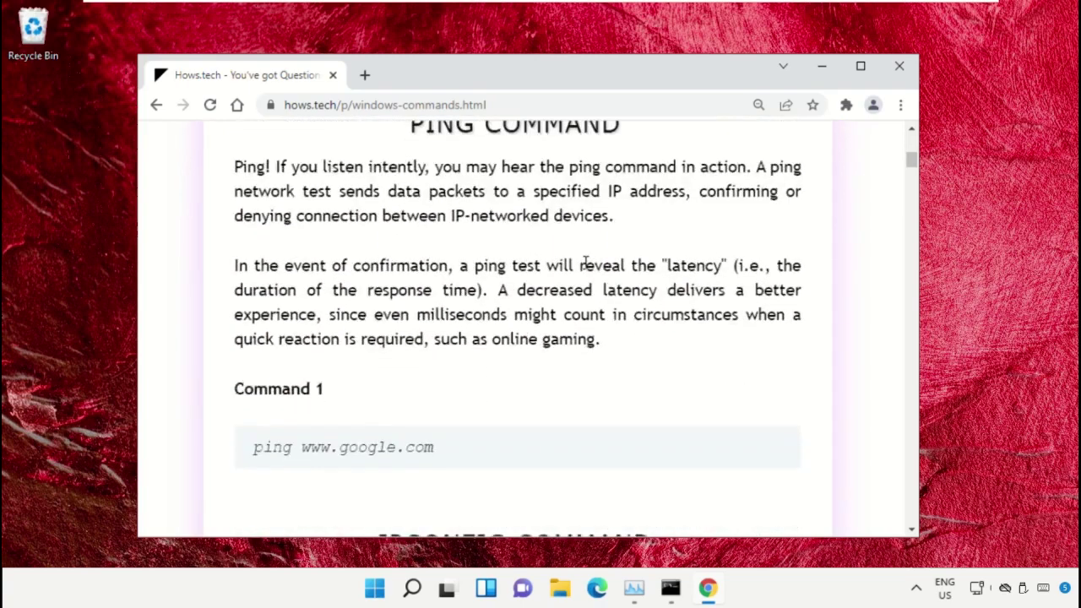
scroll(496, 261, down, 9)
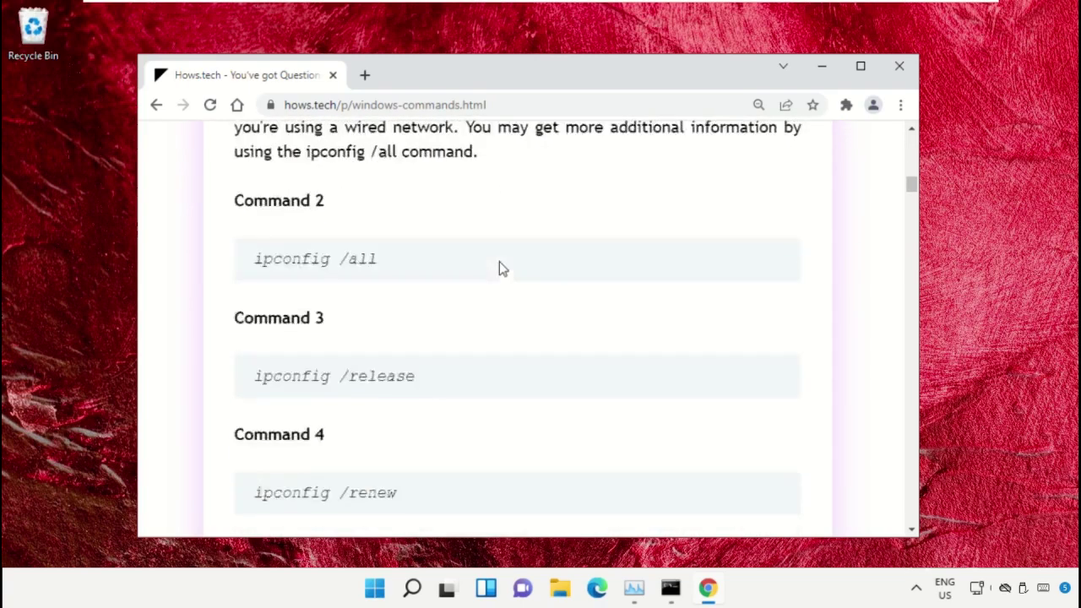
scroll(499, 266, down, 10)
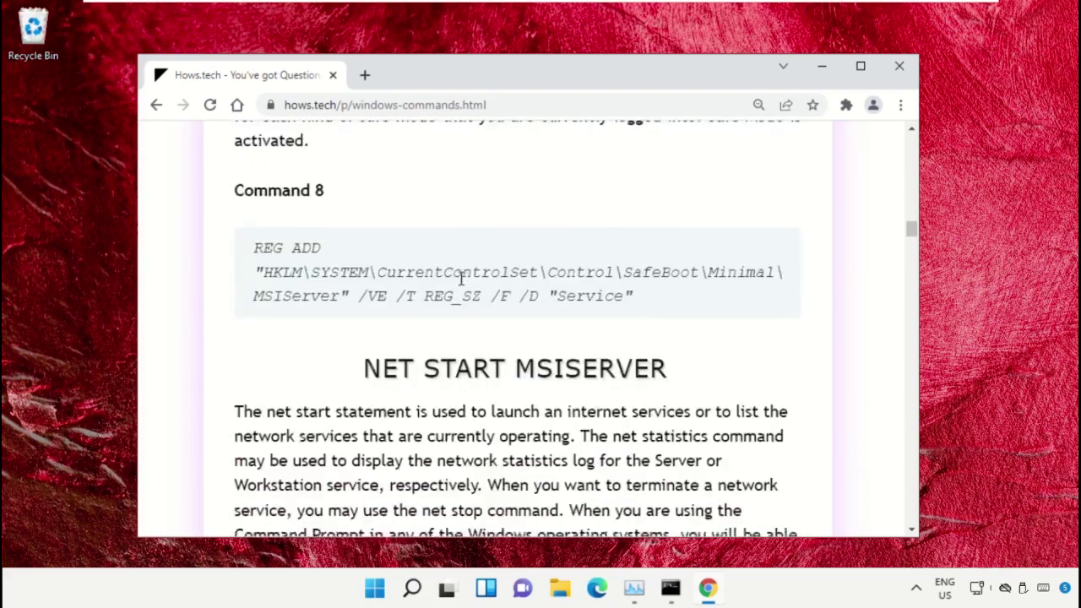
scroll(458, 283, down, 10)
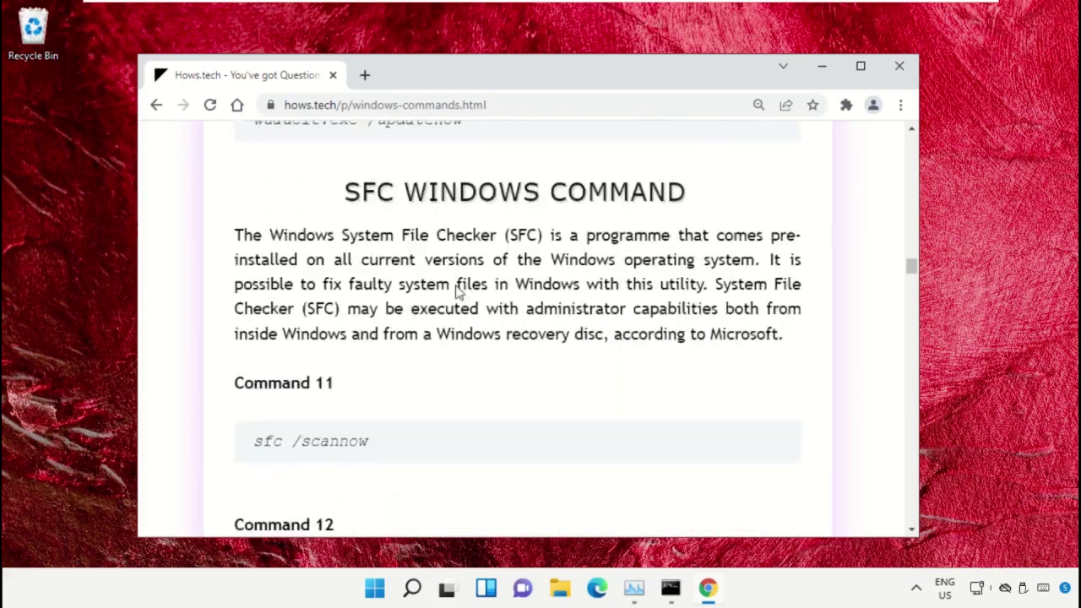
scroll(353, 297, down, 1)
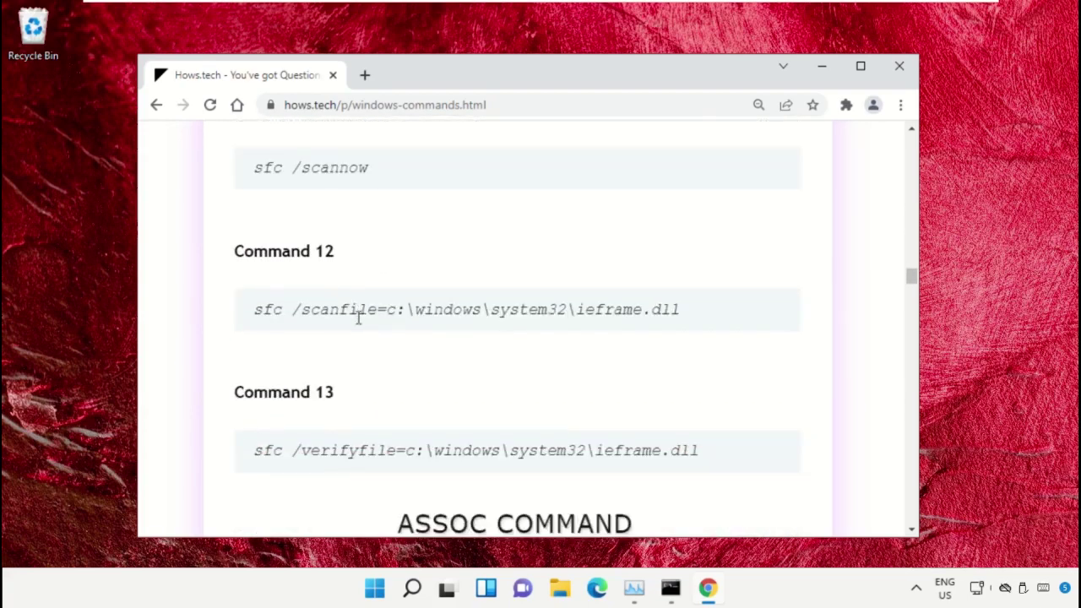
triple_click(380, 311)
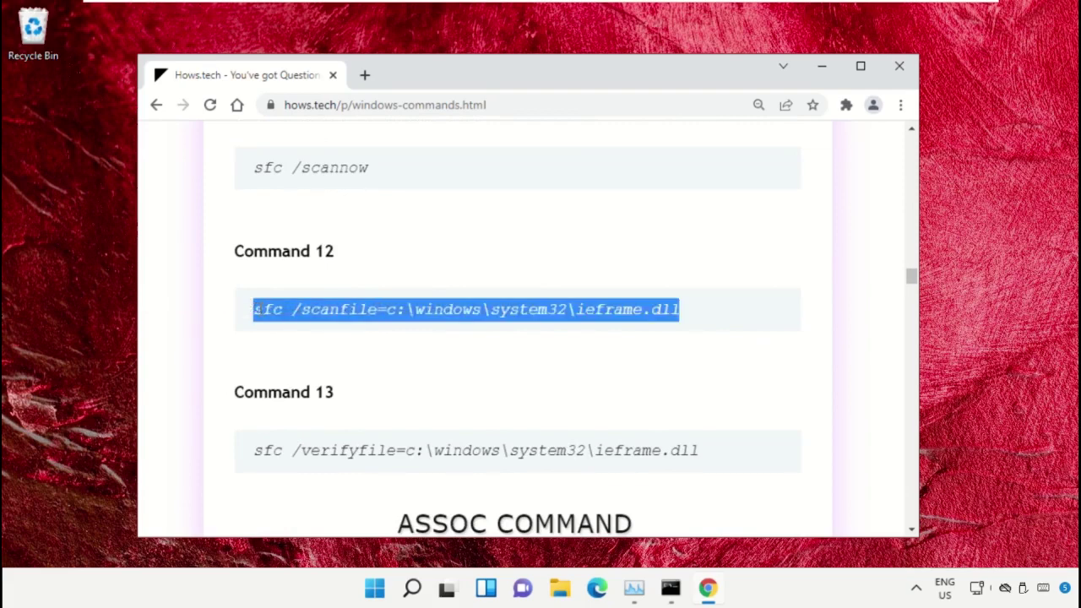
click(663, 358)
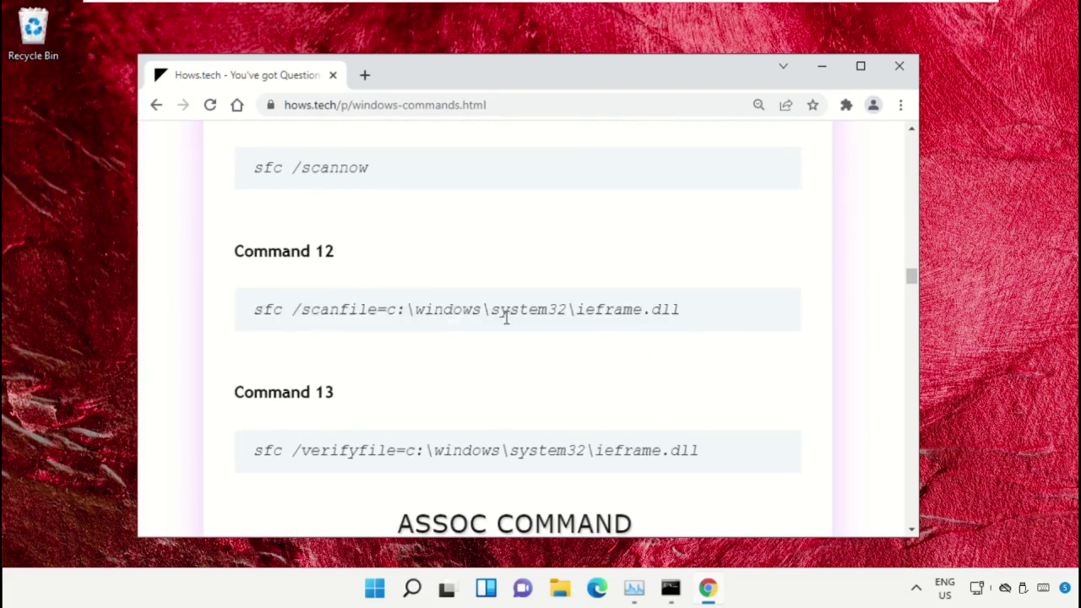
triple_click(429, 309)
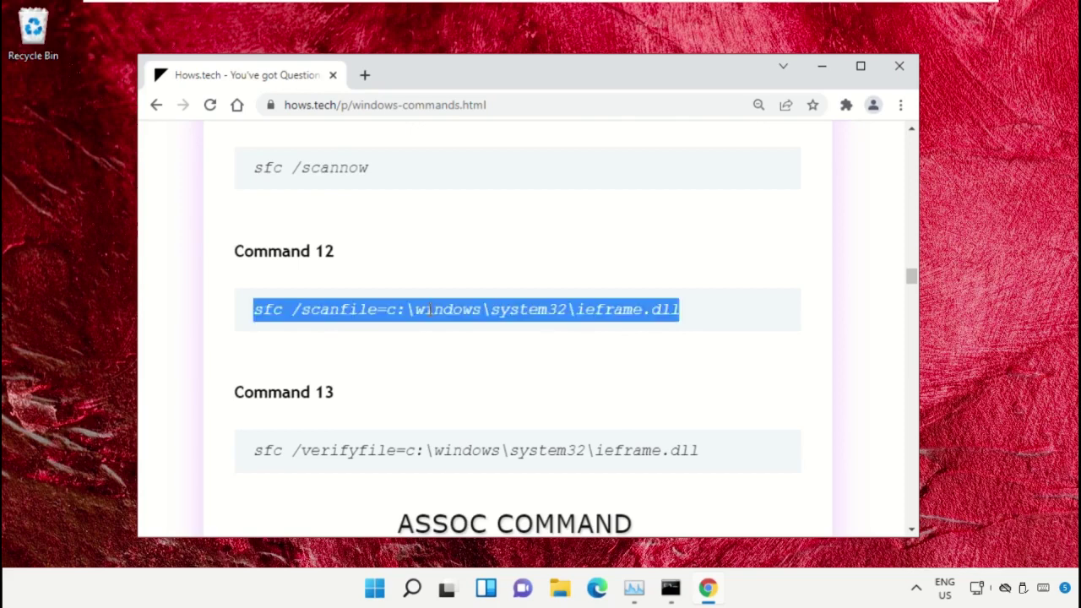
right_click(431, 311)
click(470, 325)
Step: Switch to the administrator Command Prompt and run "sfc /scanfile=c:\windows\system32\ieframe.dll"
click(670, 588)
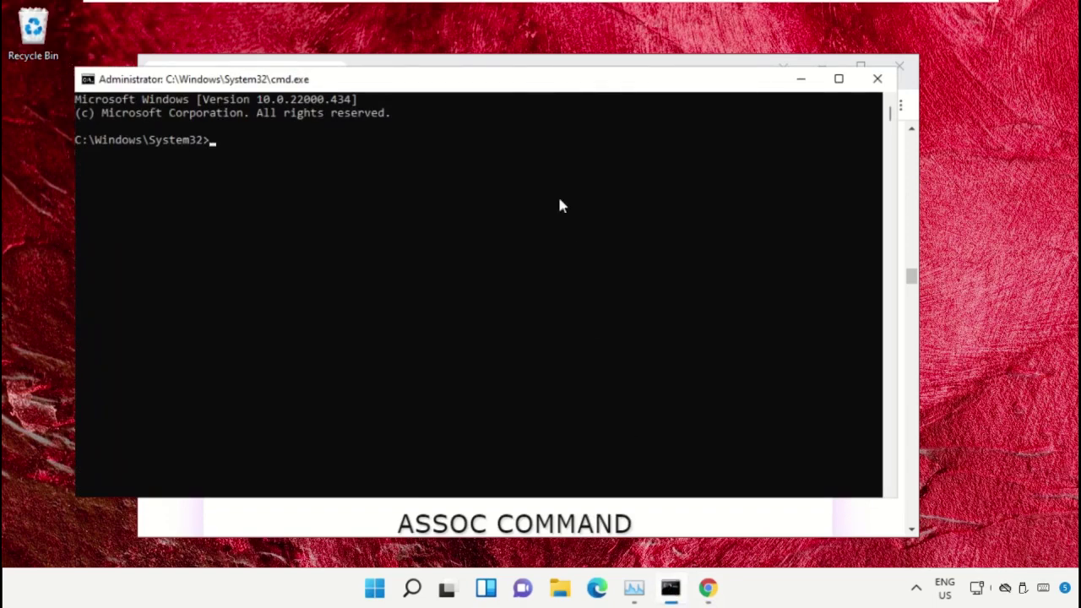
drag(504, 87, 552, 109)
text(sfc /scanfile=c:\windows\system32\ieframe.dll)
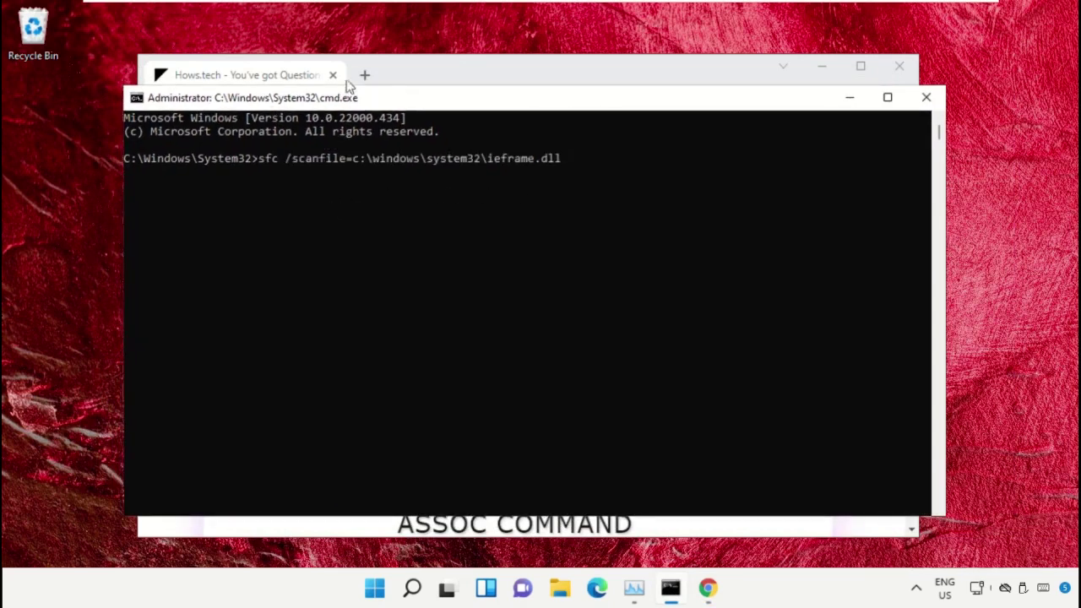
key(Return)
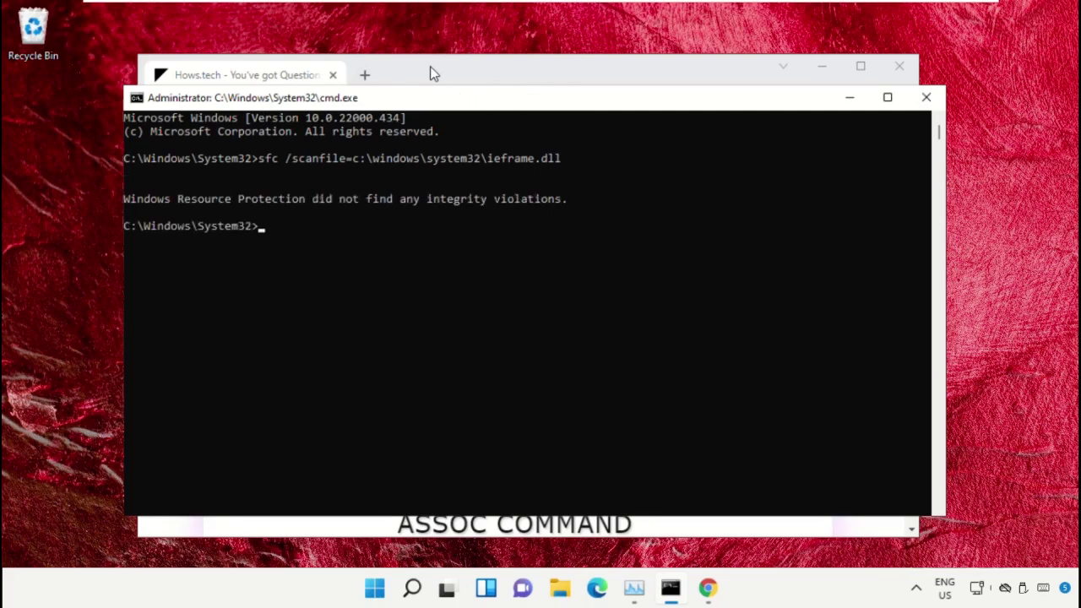
Step: Return to the Hows.tech page in Chrome and copy Command 13, "sfc /verifyfile=c:\windows\system32\ieframe.dll"
click(430, 69)
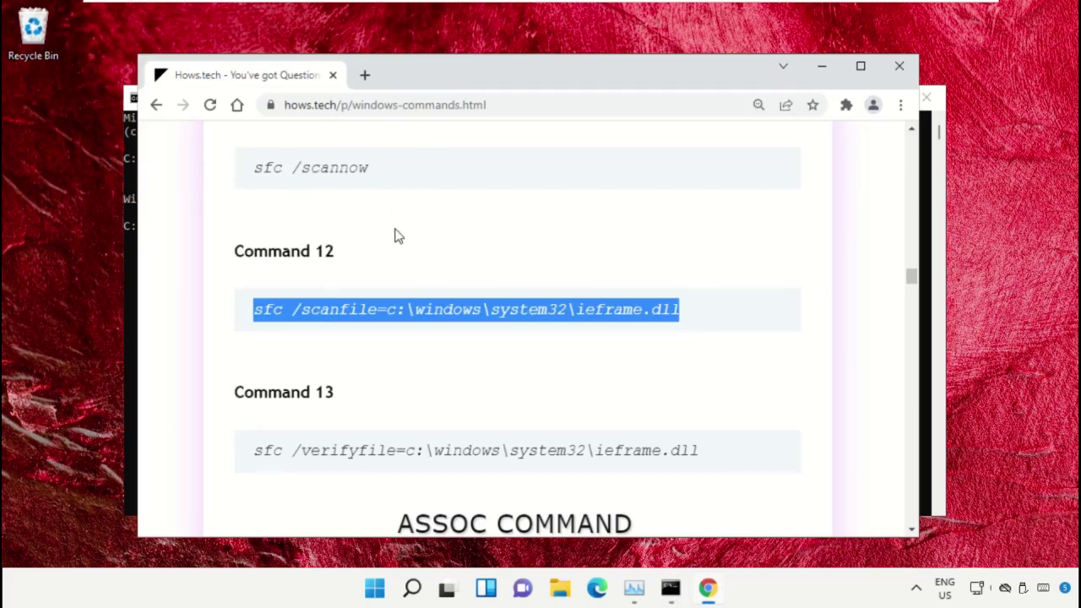
scroll(396, 234, down, 1)
triple_click(351, 373)
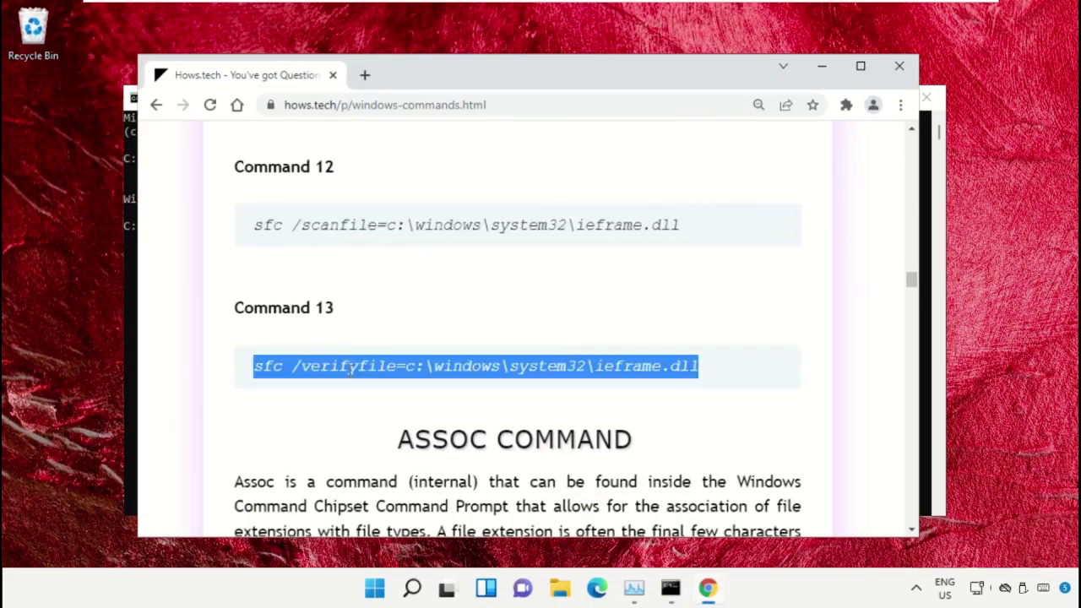
right_click(349, 375)
click(427, 385)
Step: Run the copied sfc /verifyfile command in Command Prompt, and put away the Command Prompt by closing it and the browser by minimizing it
click(670, 588)
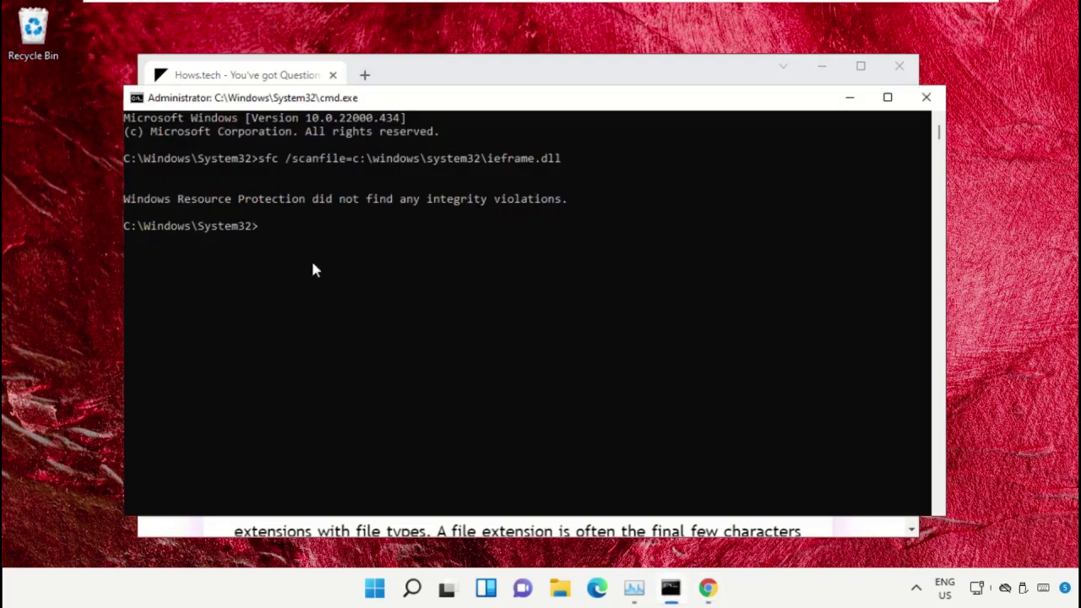
key(ctrl+v)
key(Return)
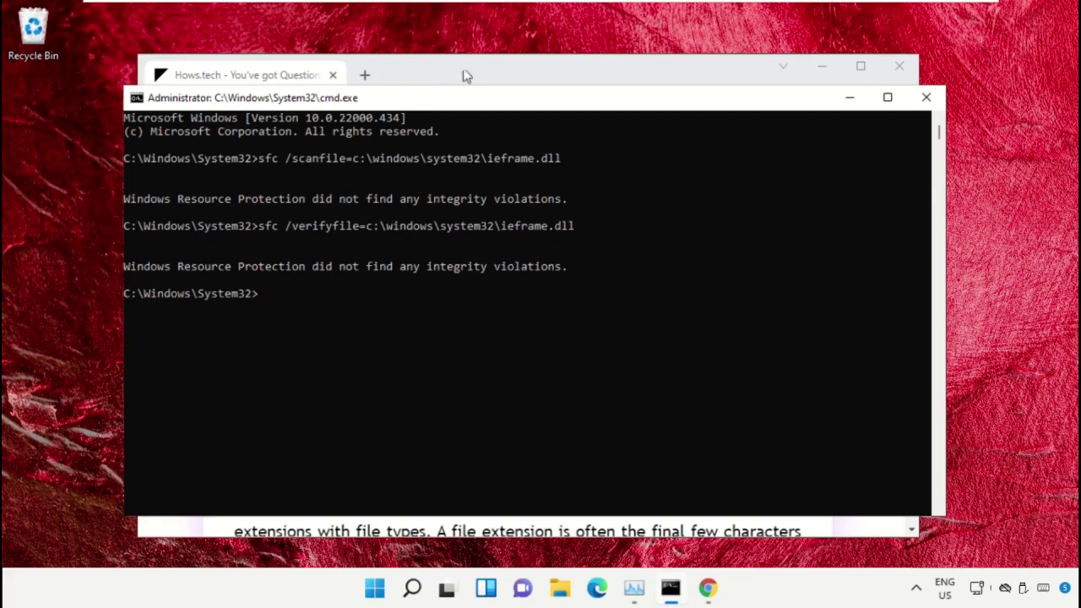
click(929, 100)
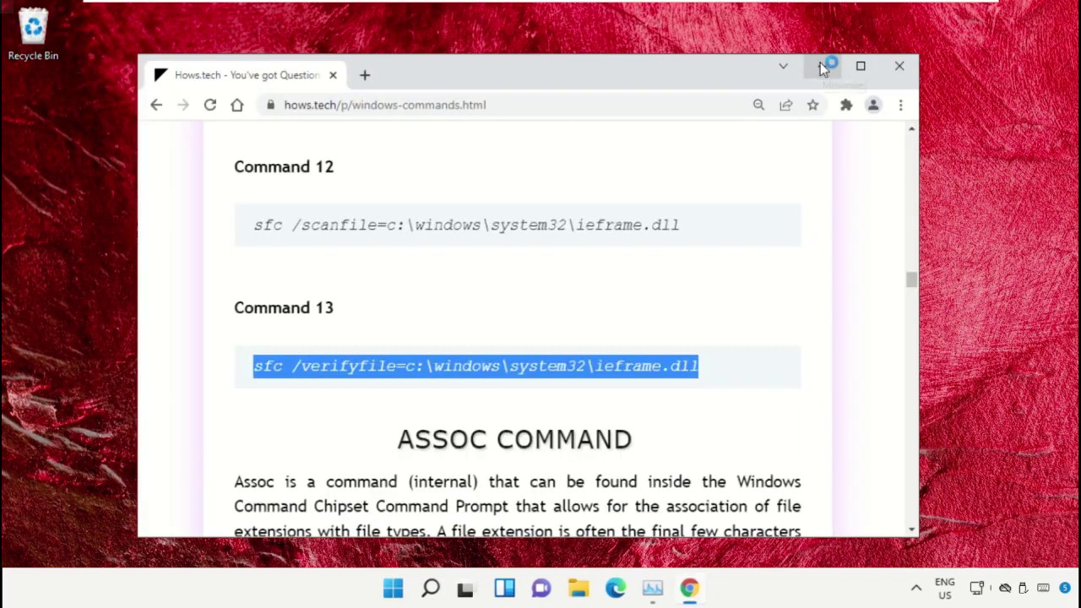
click(820, 66)
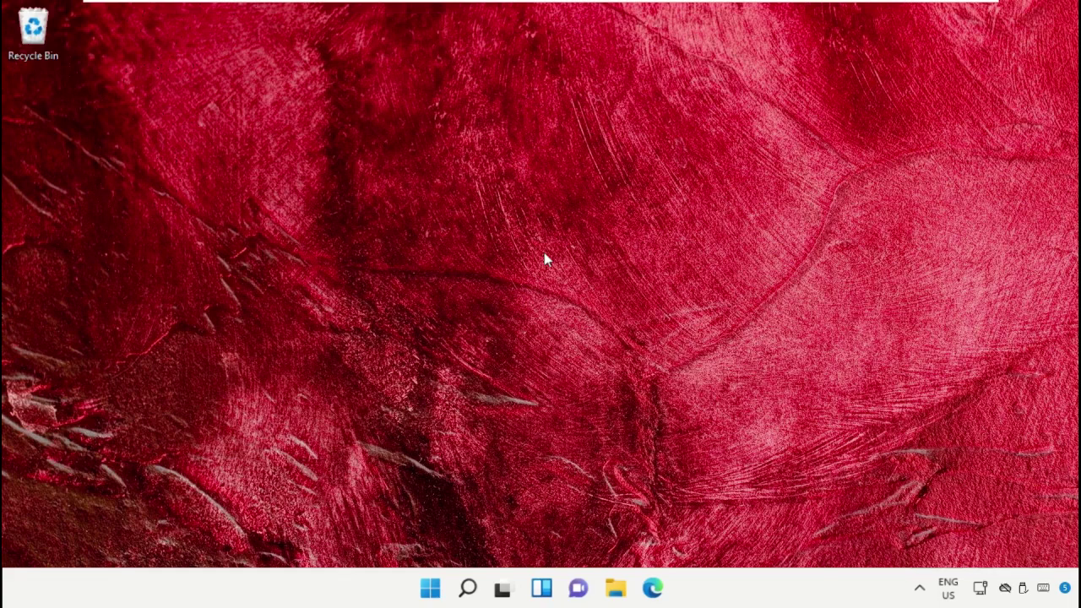
Step: Search Windows for "Chrome", launch Google Chrome, and open its Clear browsing data dialog
click(467, 589)
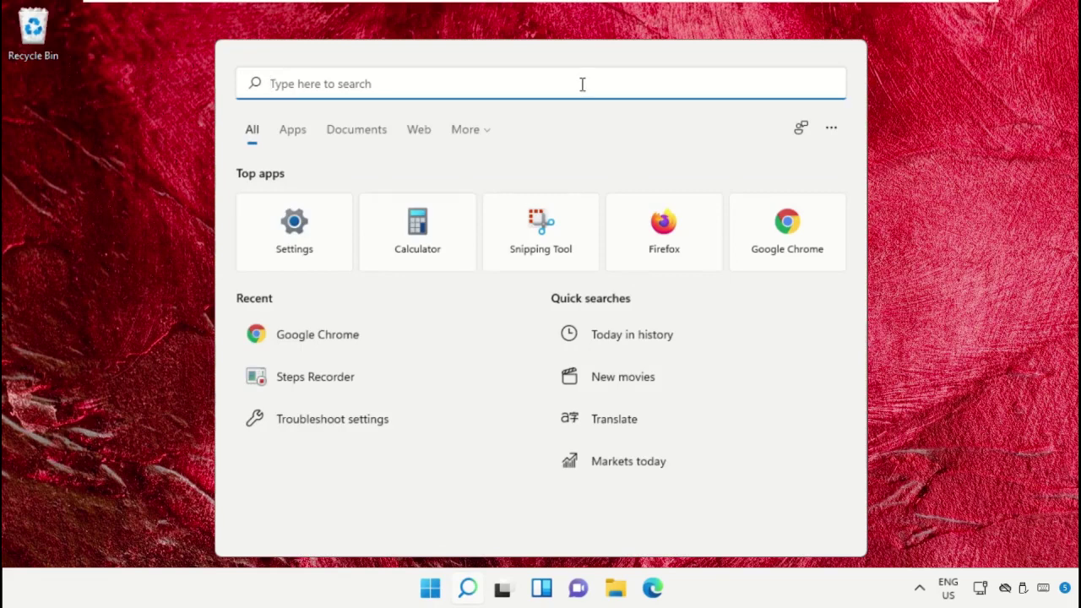
text(Chrome)
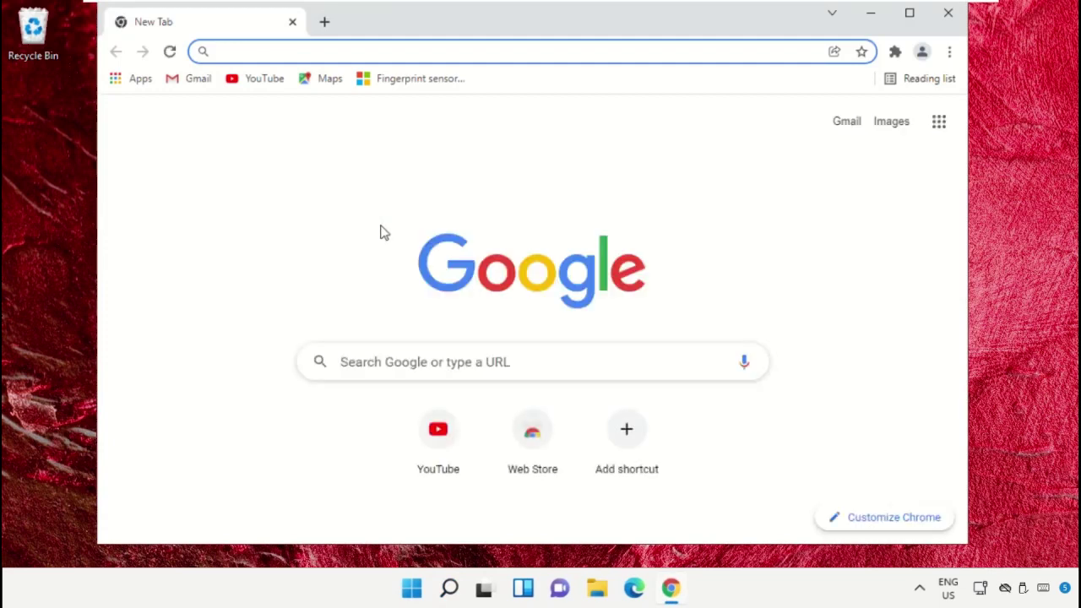
click(949, 53)
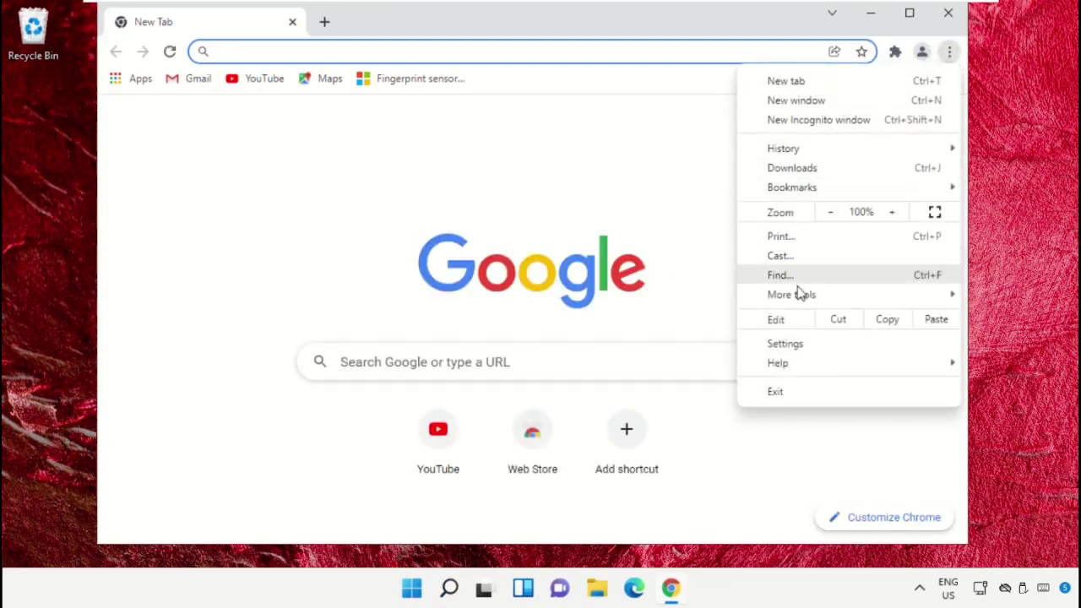
mouse_move(801, 297)
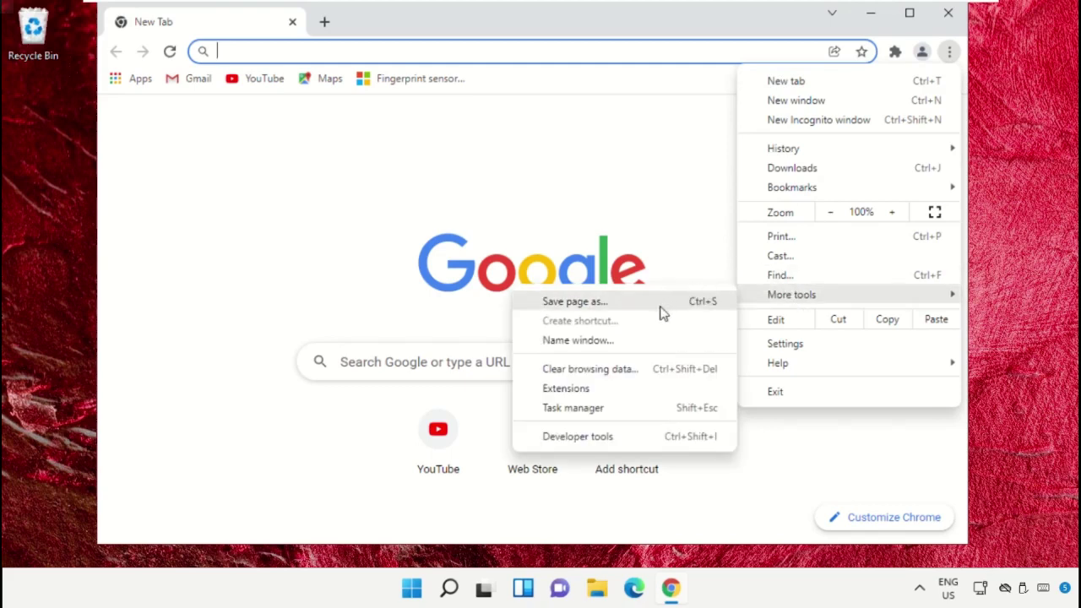
click(631, 377)
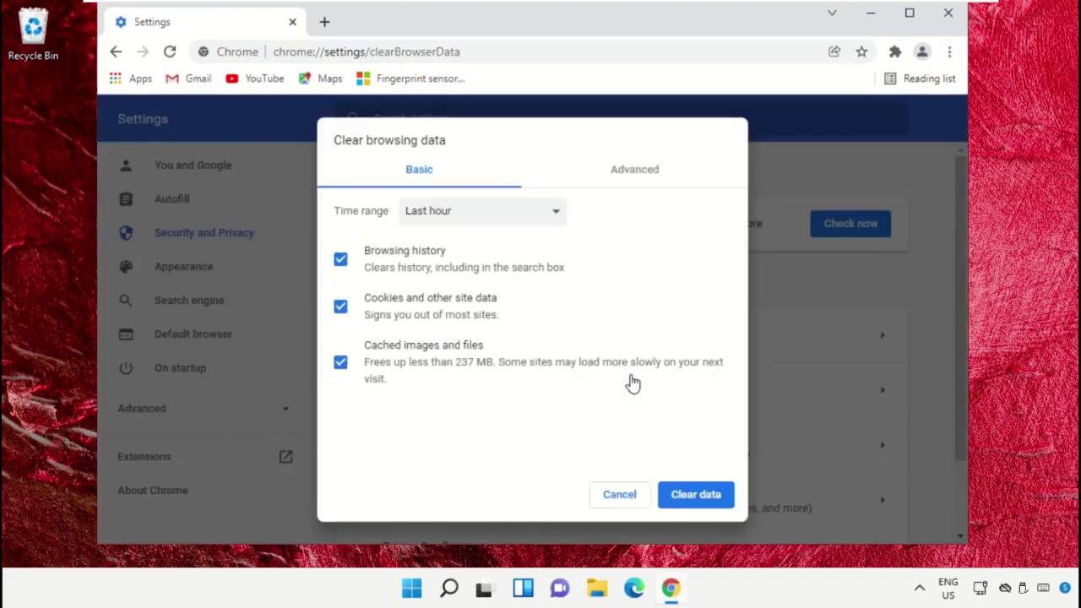
Step: Set the basic time range to All time and review the data types in the advanced clearing options
click(494, 215)
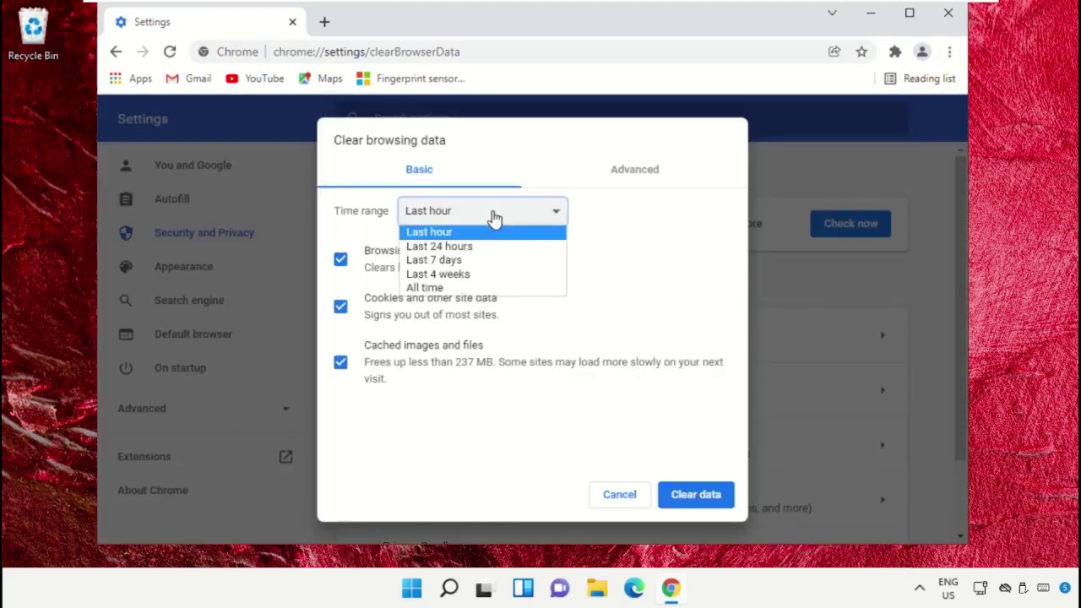
click(446, 289)
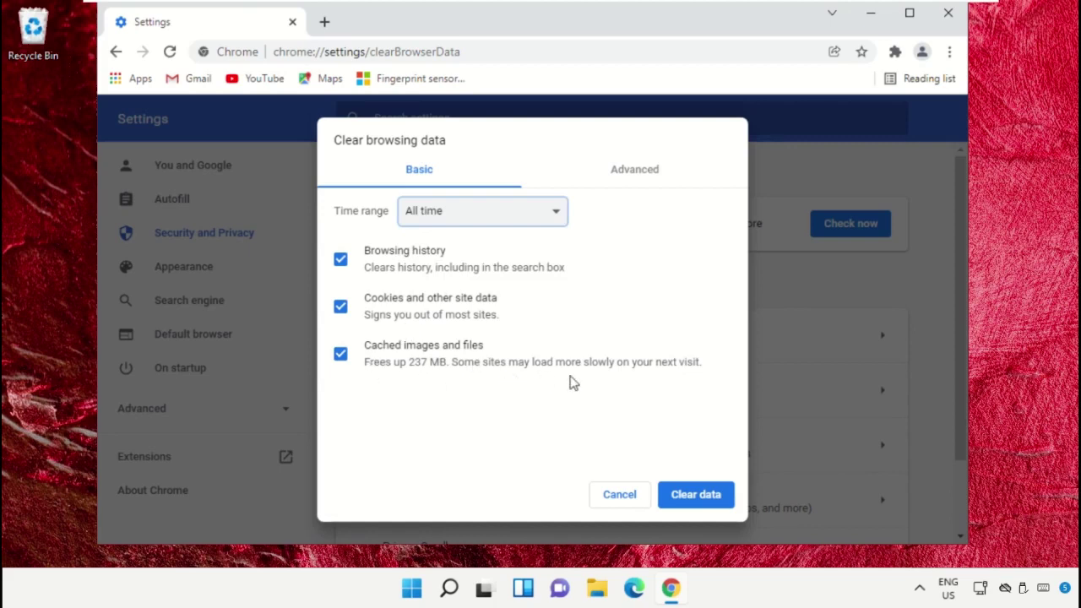
click(650, 185)
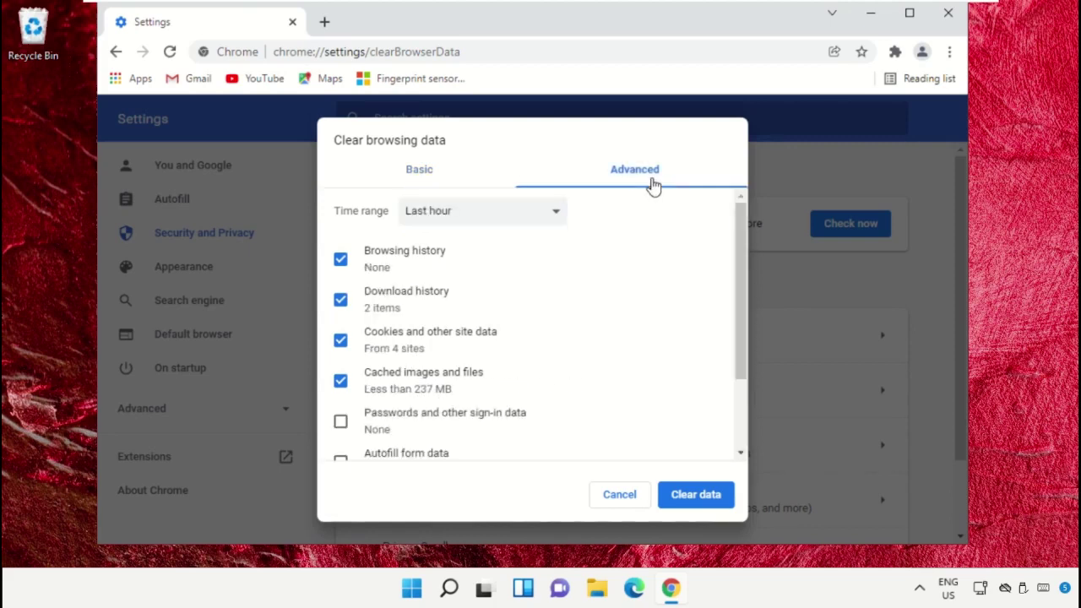
scroll(495, 349, down, 2)
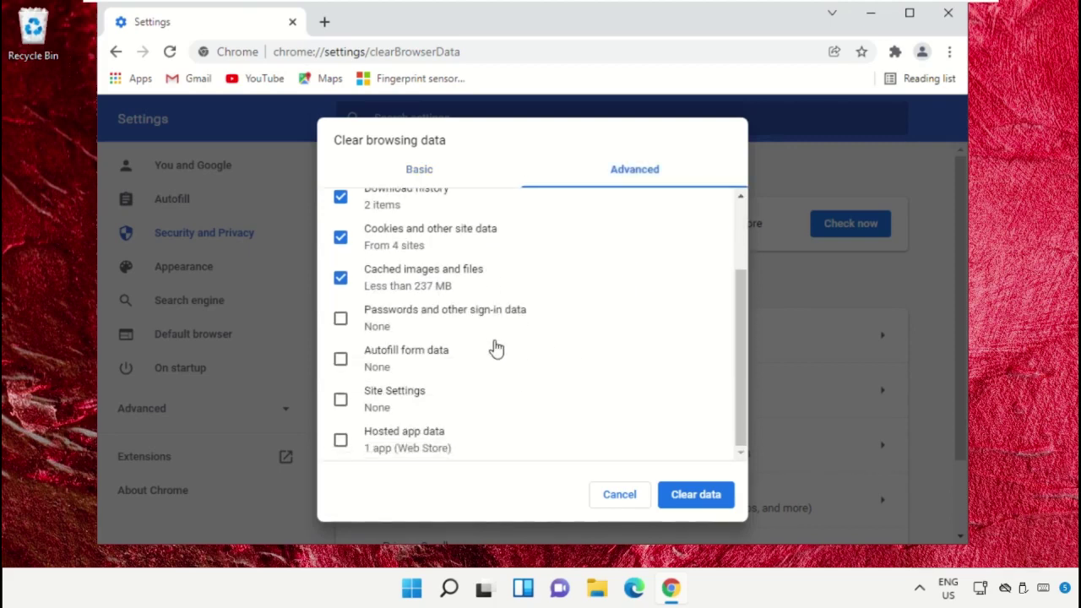
scroll(496, 350, up, 3)
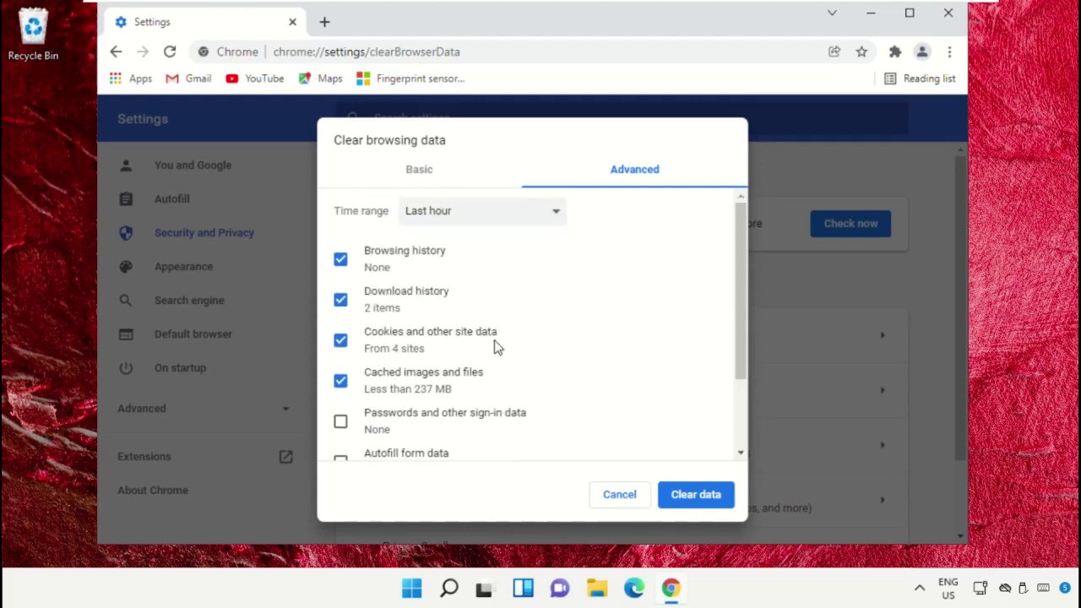
Step: Clear the selected advanced browsing data with the time range set to All time, and close the browser
click(493, 227)
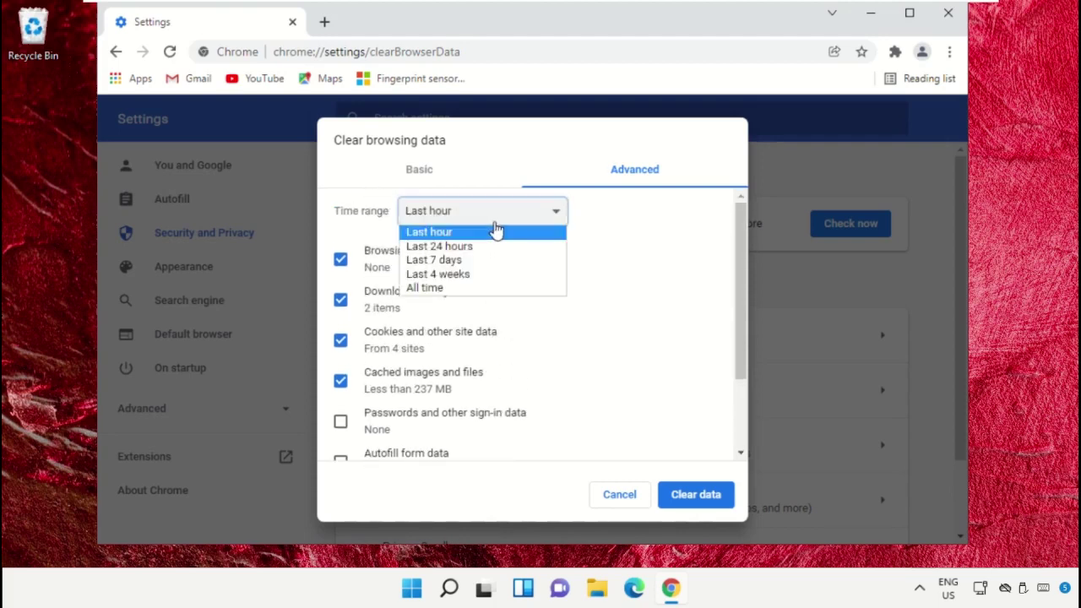
click(470, 289)
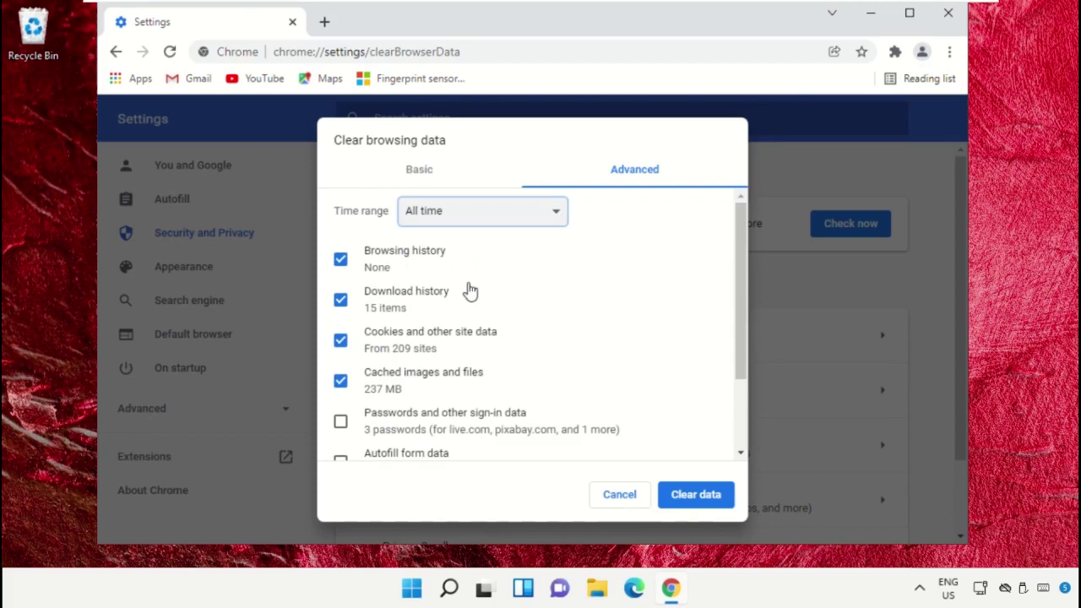
click(707, 500)
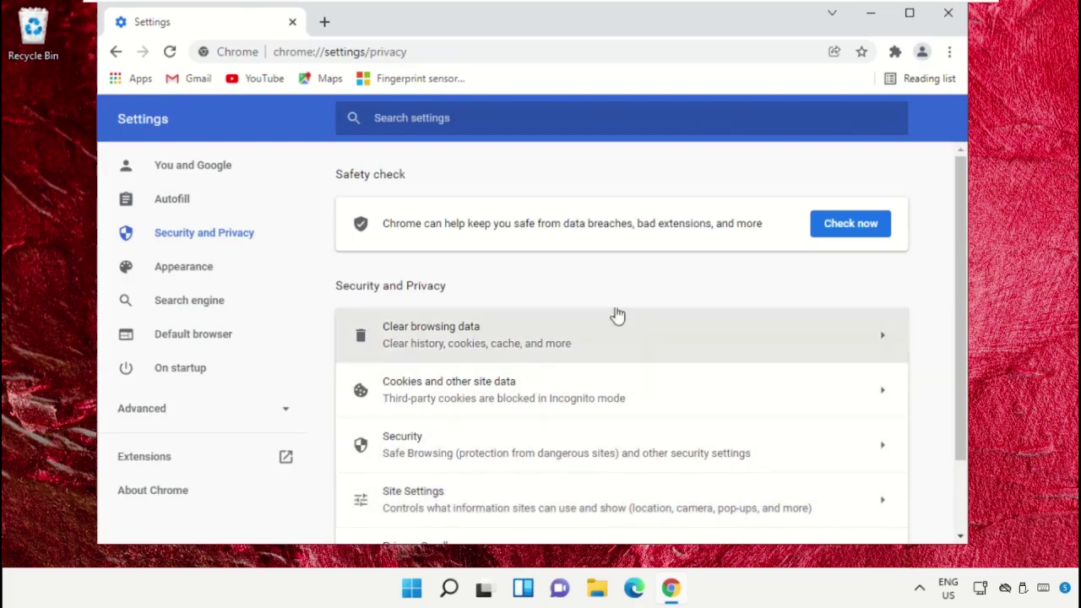
click(942, 17)
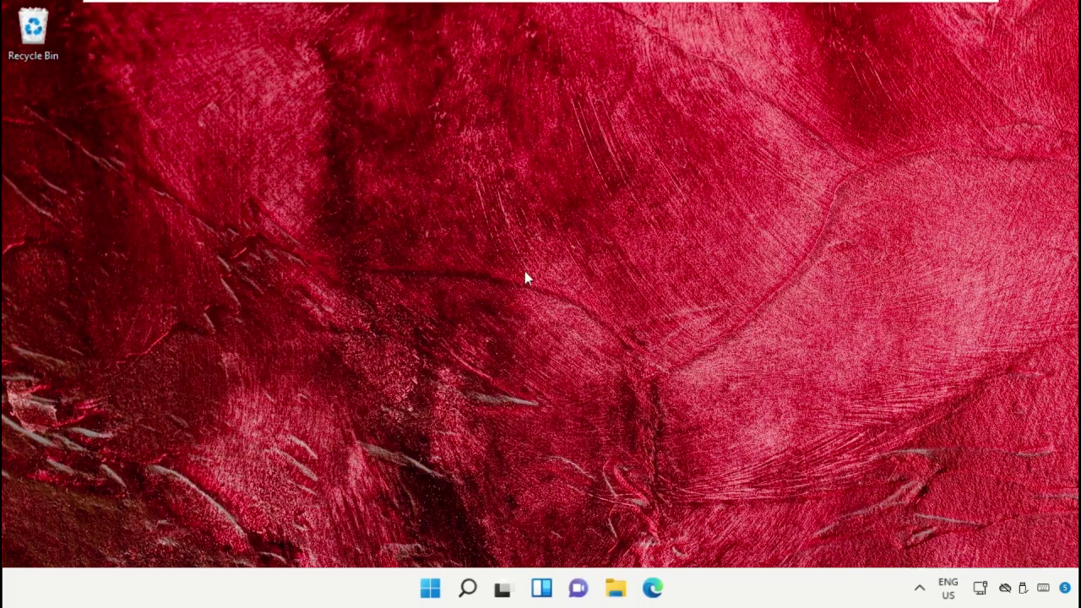
Step: Open the computer's power options from Start
click(429, 587)
click(749, 532)
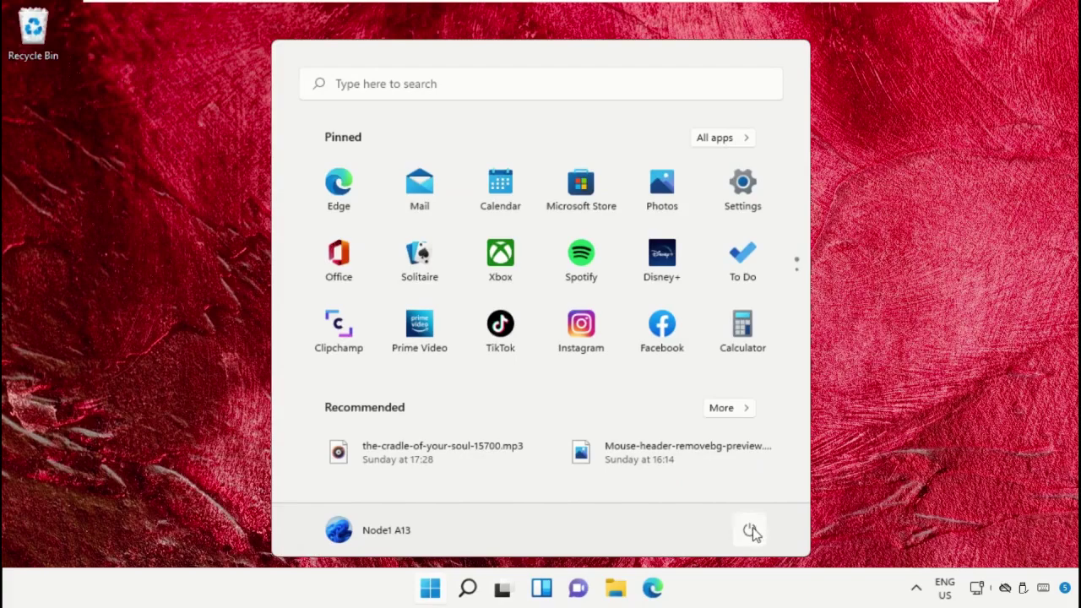